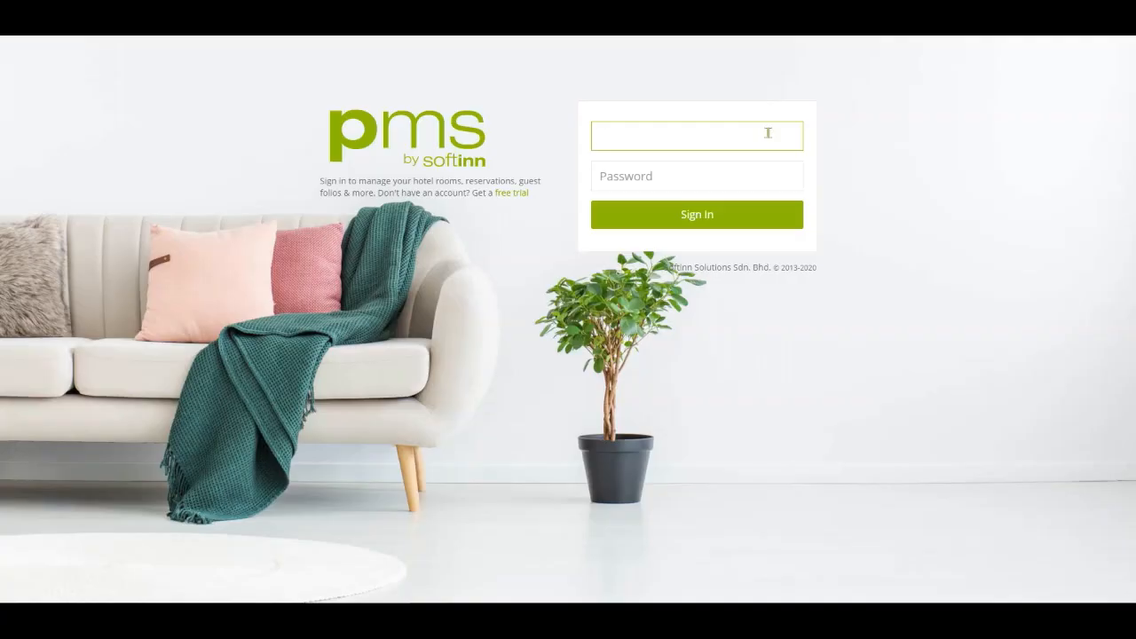
Sign in to the Softinn PMS hotel account with the account e-mail and password.
key(Tab)
text(******)
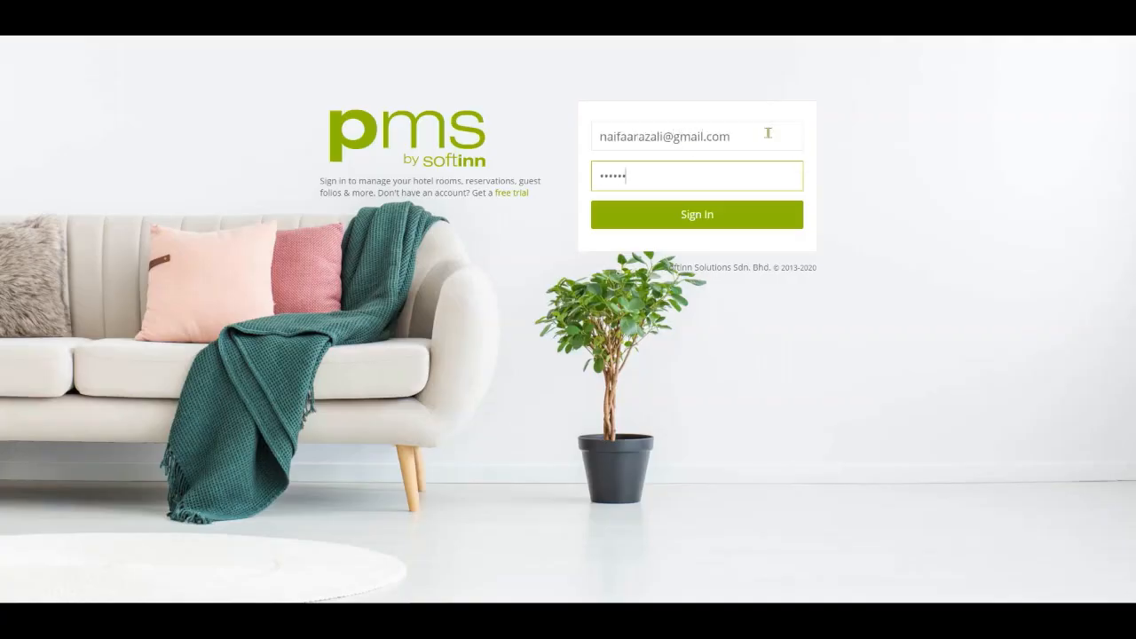
click(751, 217)
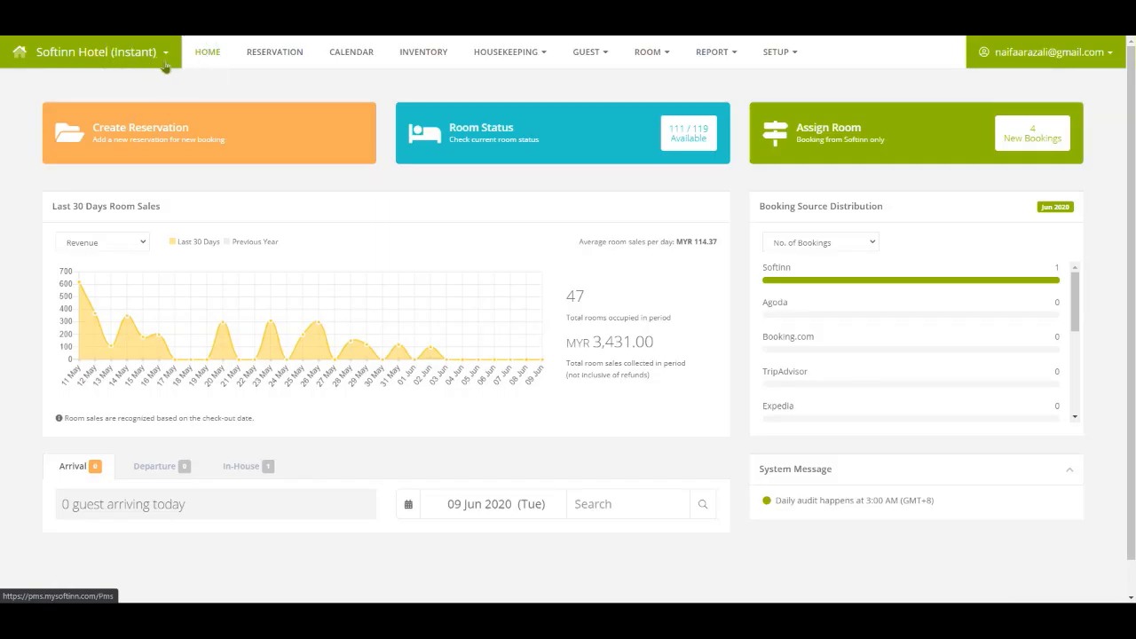
Open the Housekeeping Work Order list.
click(546, 52)
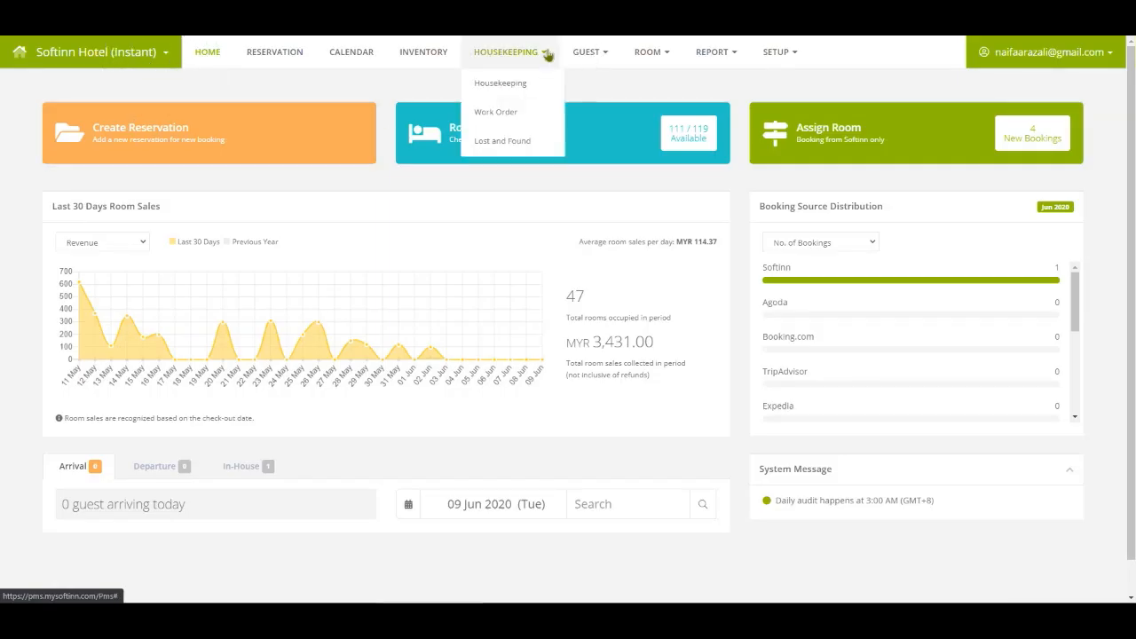
click(523, 112)
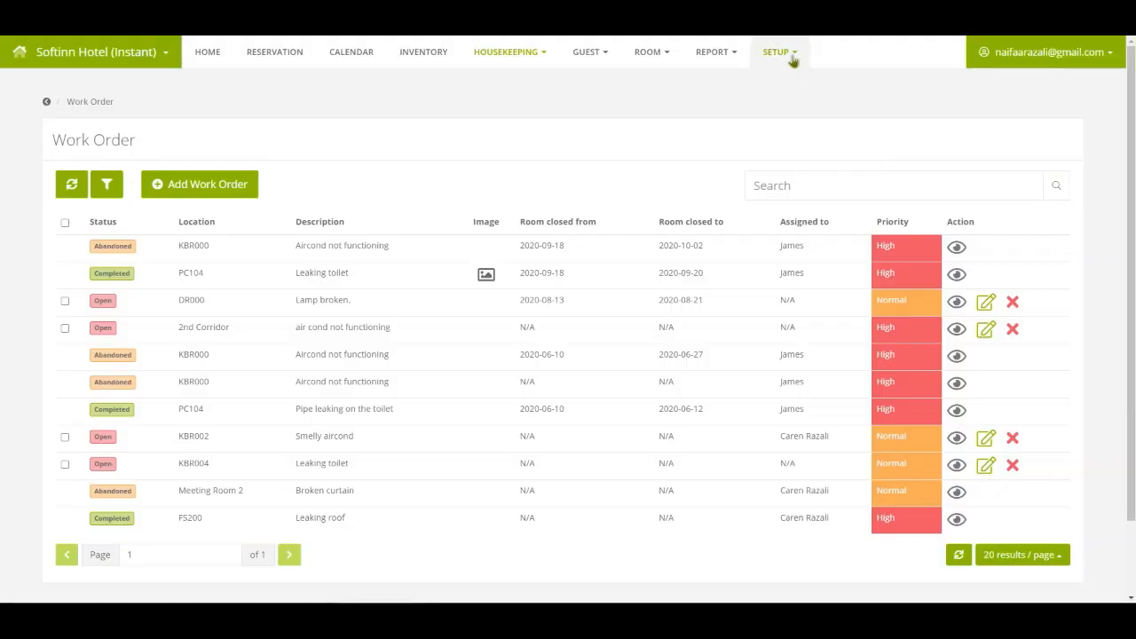
click(804, 55)
Start a new maintenance worker, entering the worker's name and reference code JAM.
mouse_move(839, 192)
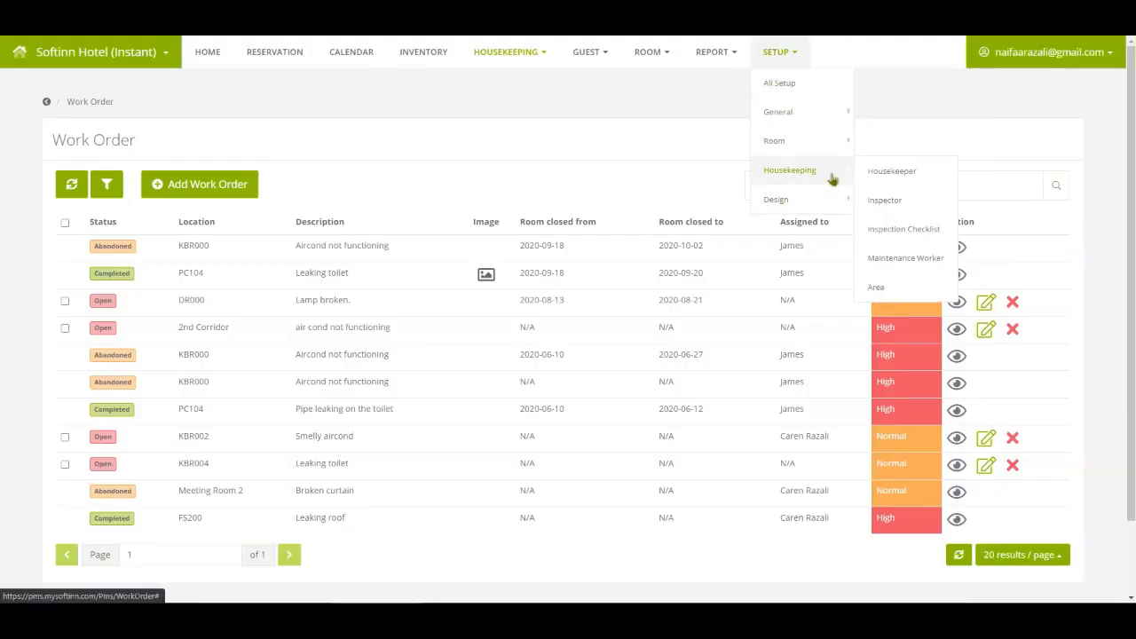
click(948, 264)
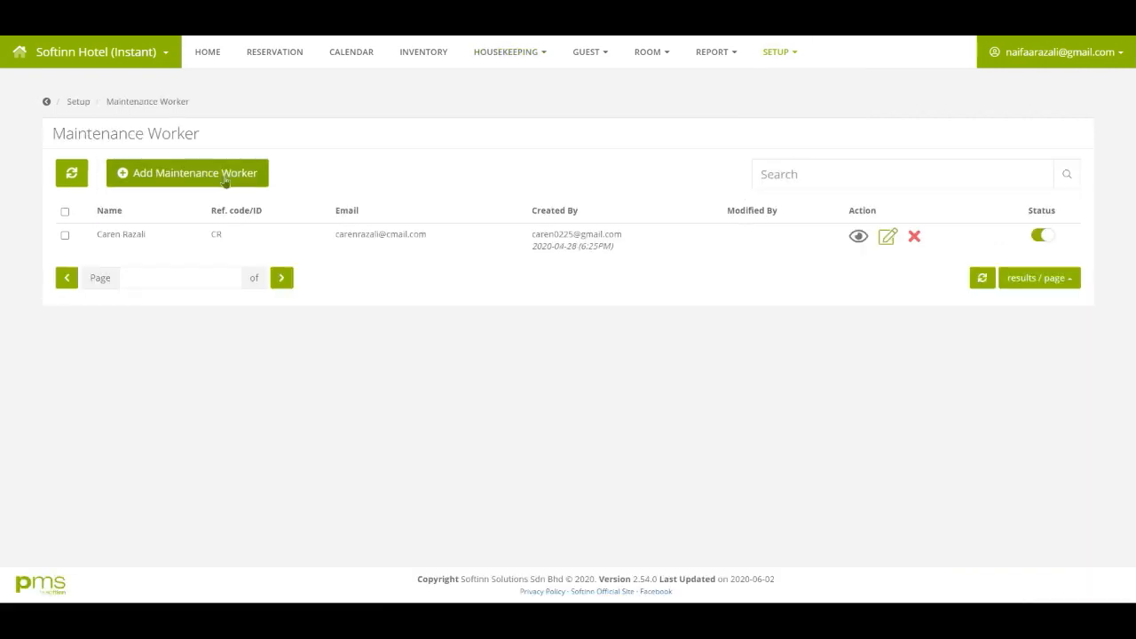
click(223, 174)
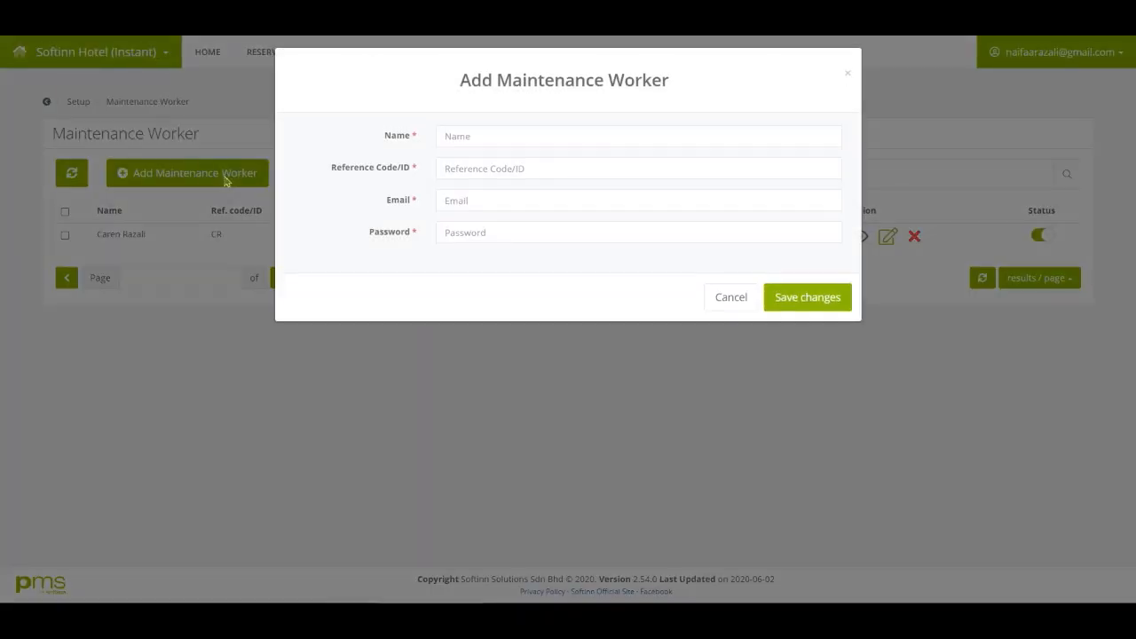
click(499, 148)
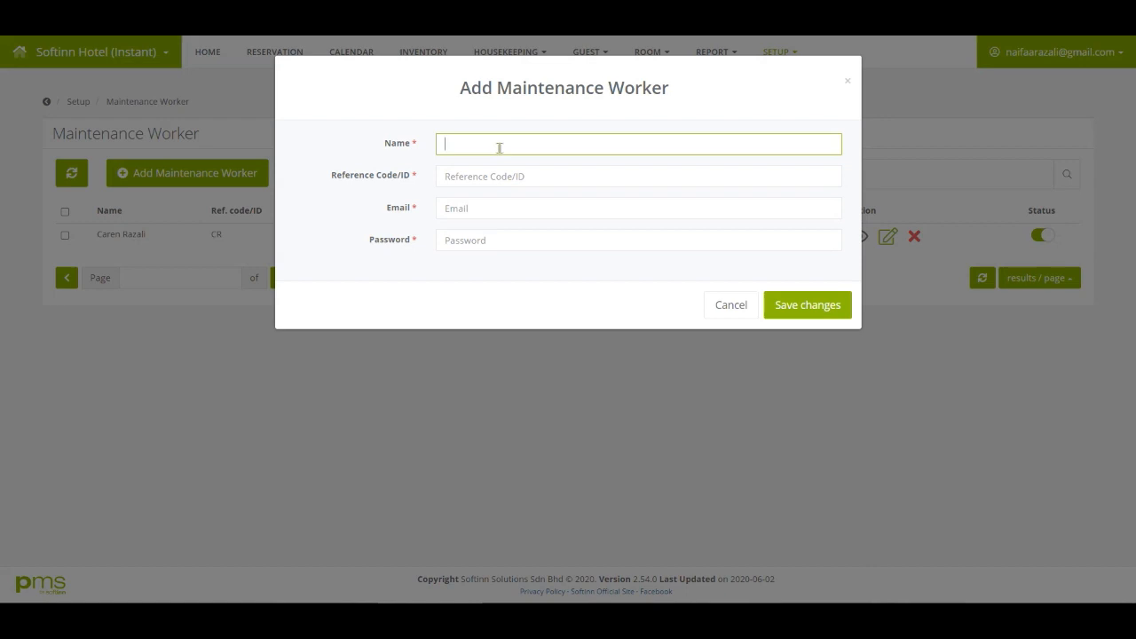
text(James)
key(Tab)
text(JAM)
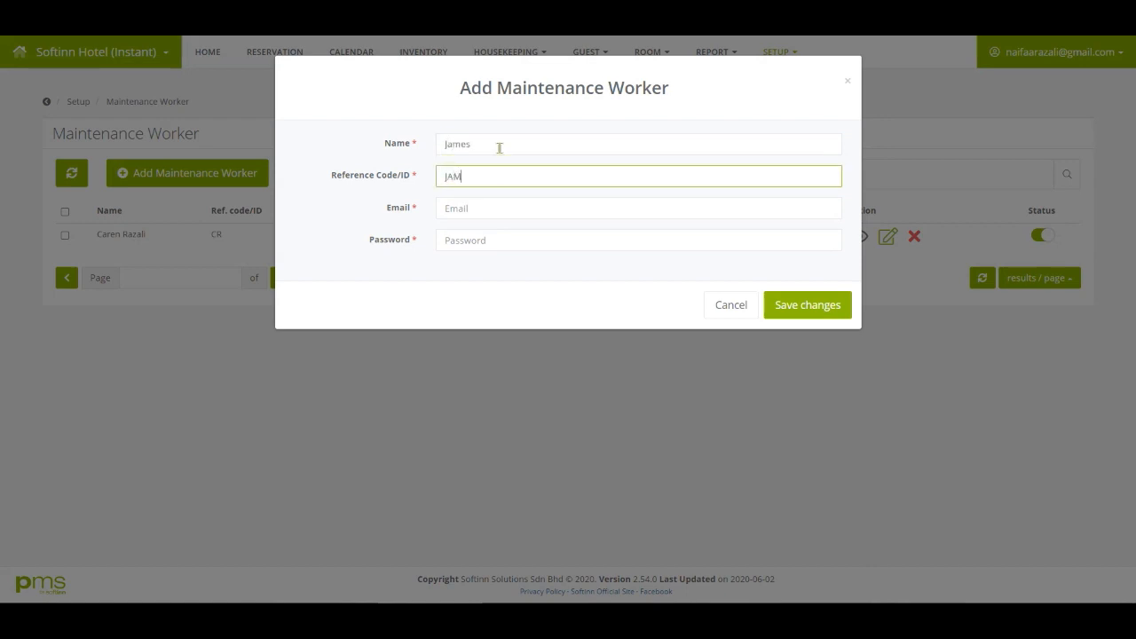
Fill in the worker's e-mail and password, then save and confirm the new worker.
click(457, 218)
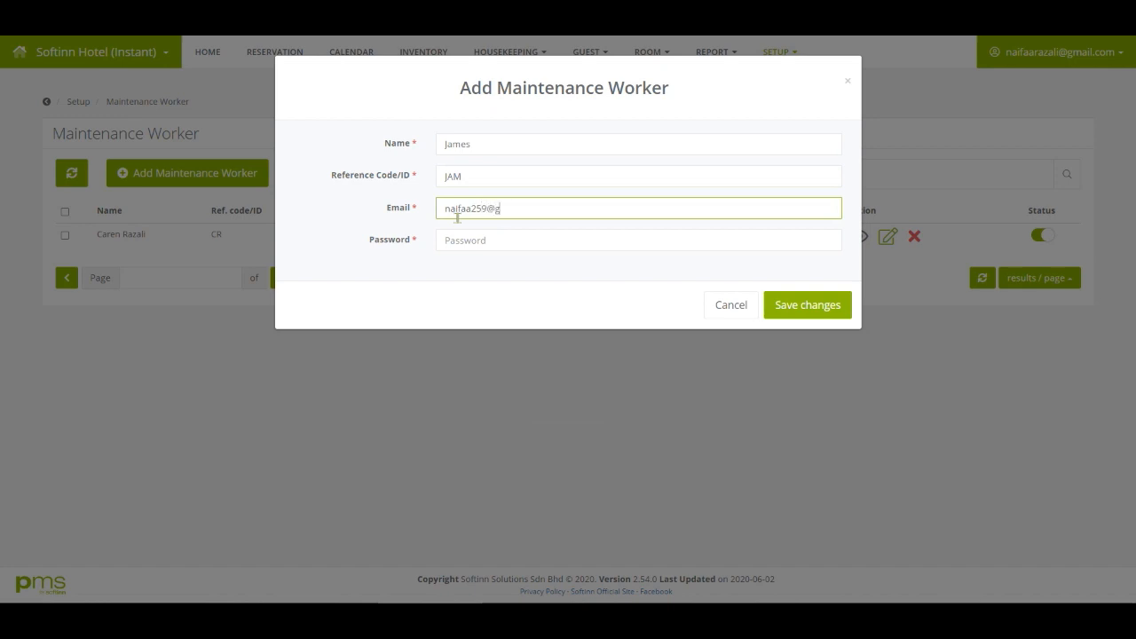
key(Tab)
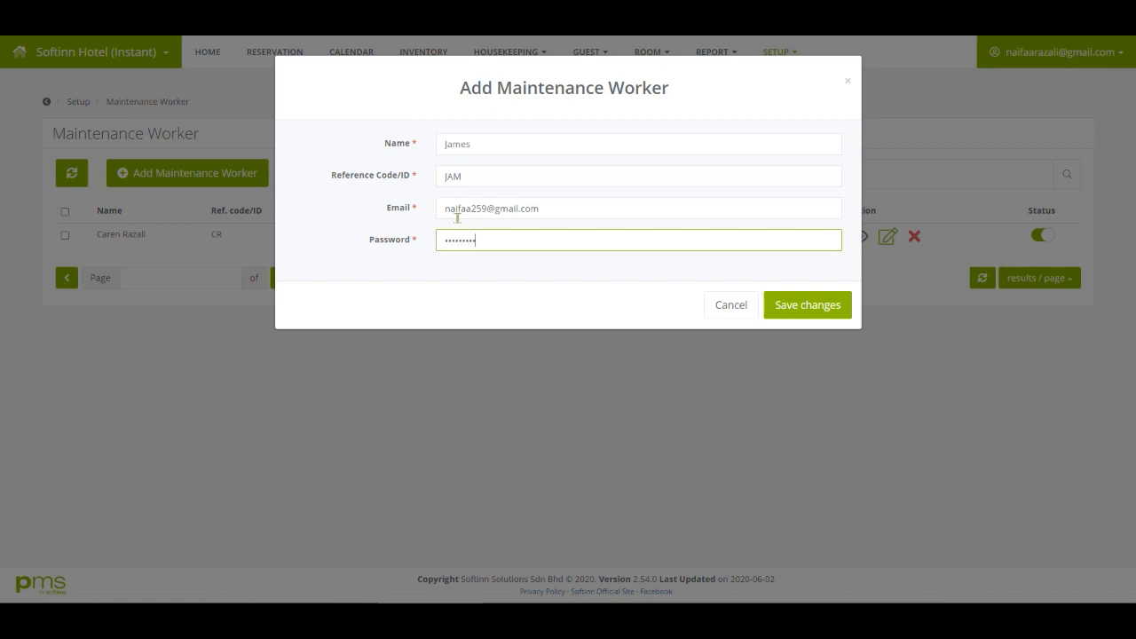
click(798, 309)
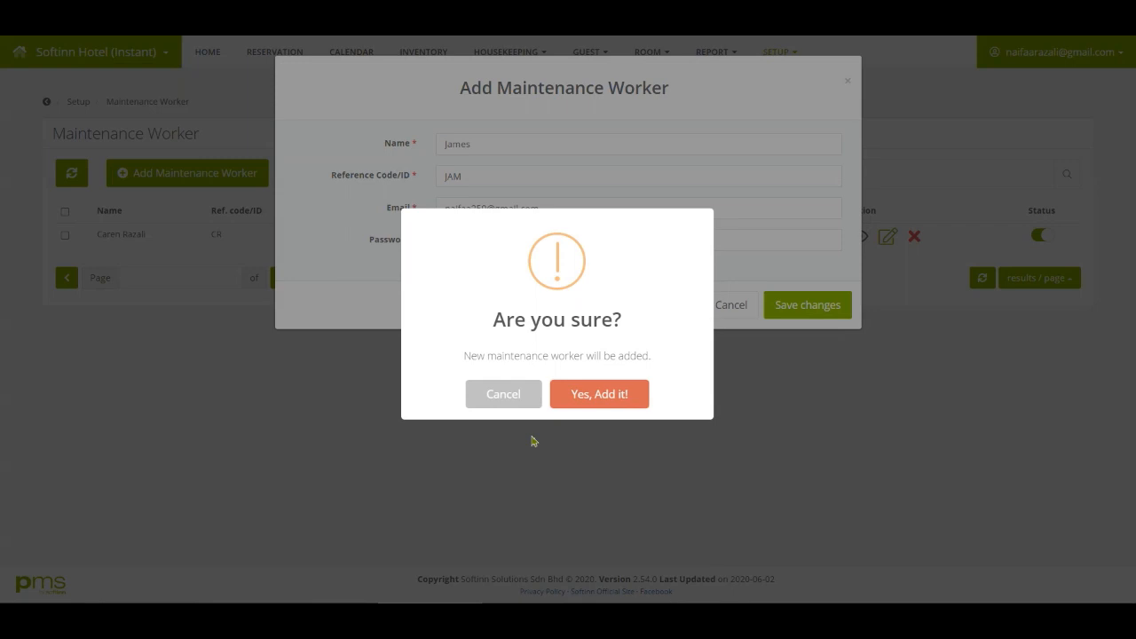
click(573, 405)
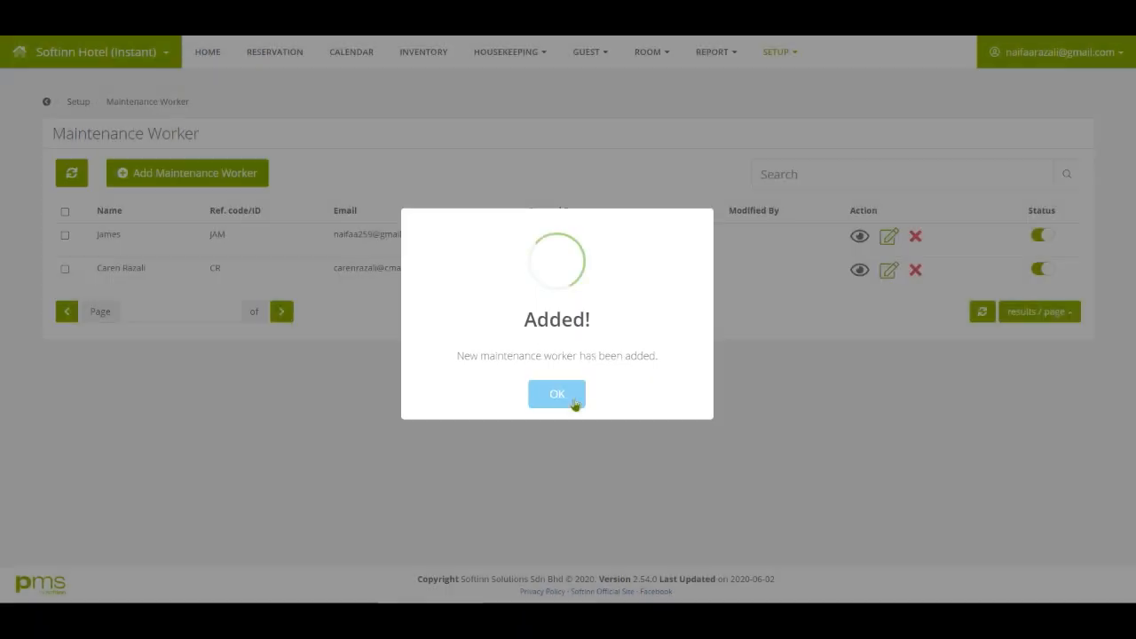
click(575, 401)
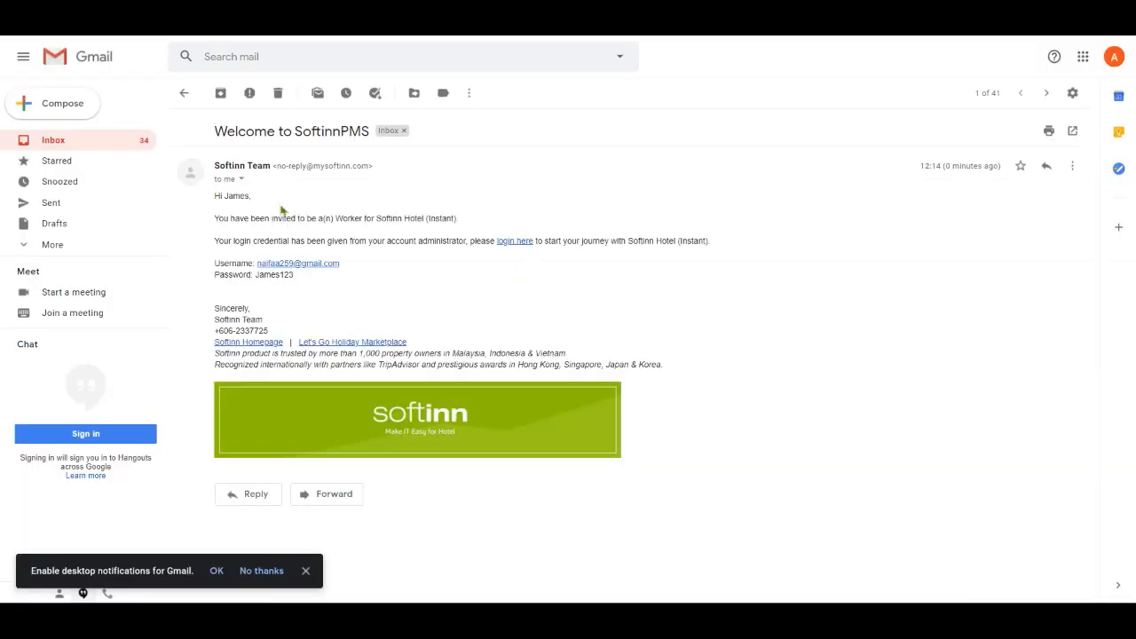
Open the Welcome to SoftinnPMS invitation in Gmail and follow its login link.
click(275, 196)
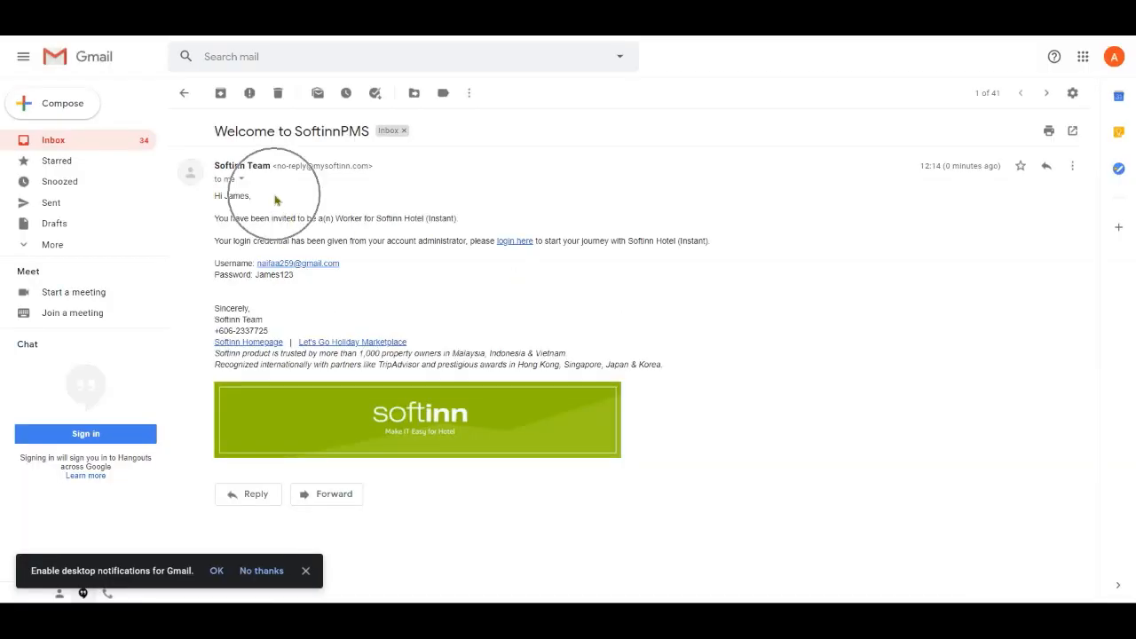
click(316, 219)
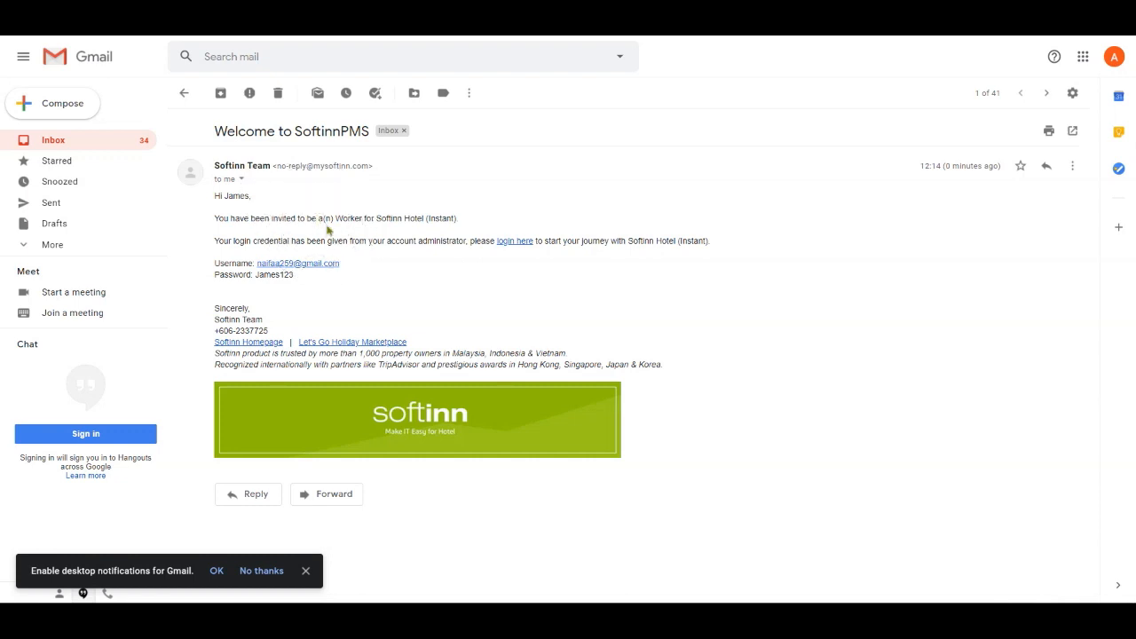
click(436, 256)
click(355, 262)
click(323, 276)
click(510, 243)
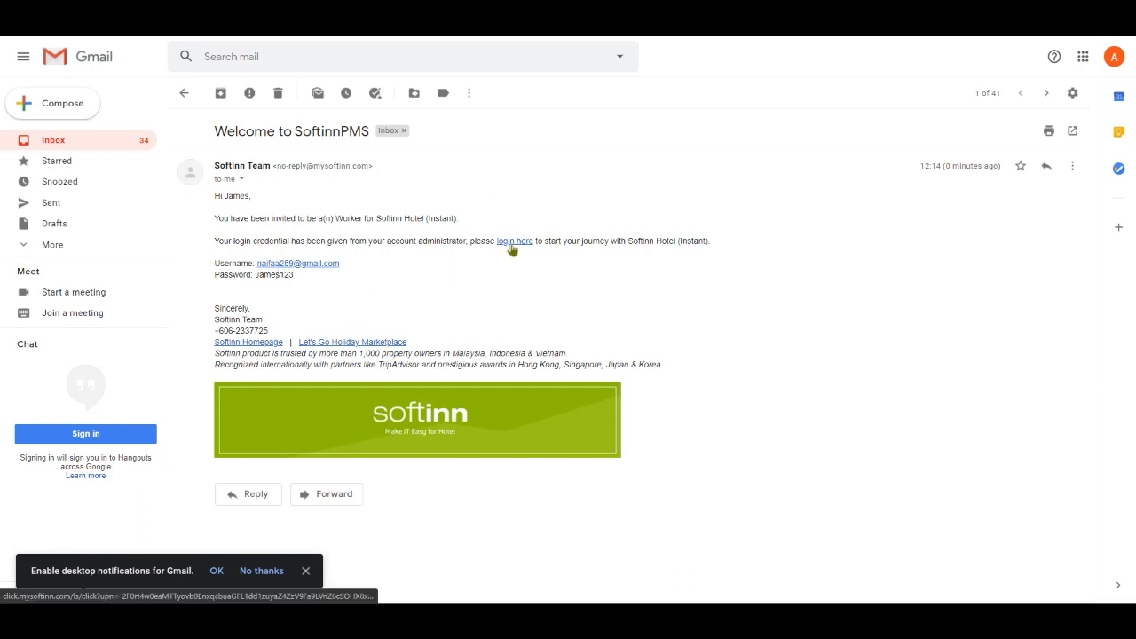
click(512, 250)
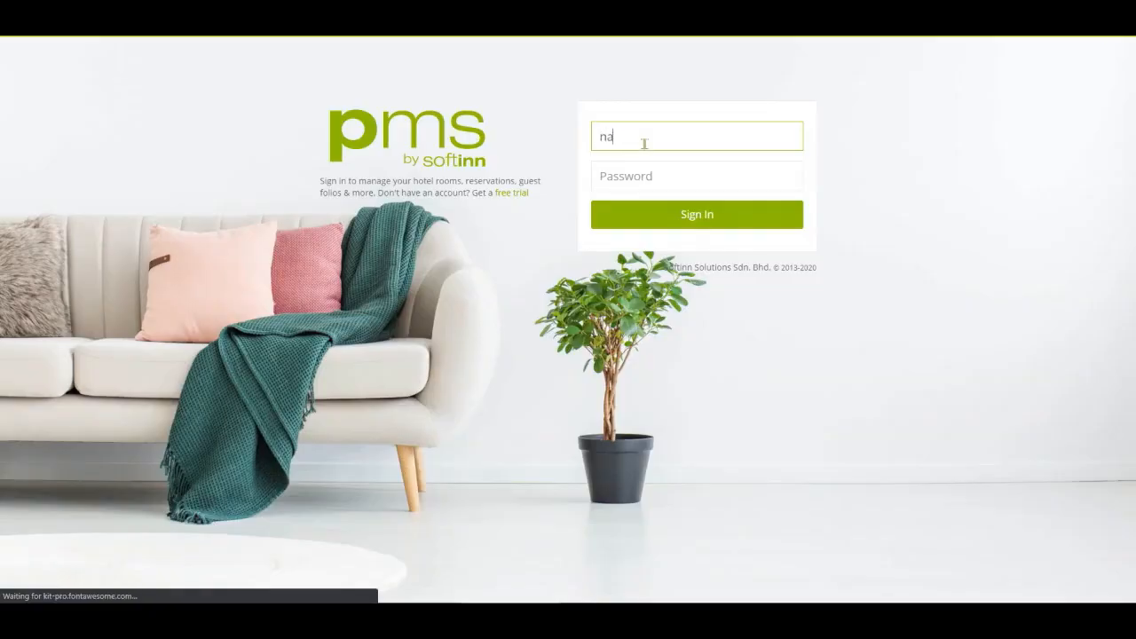
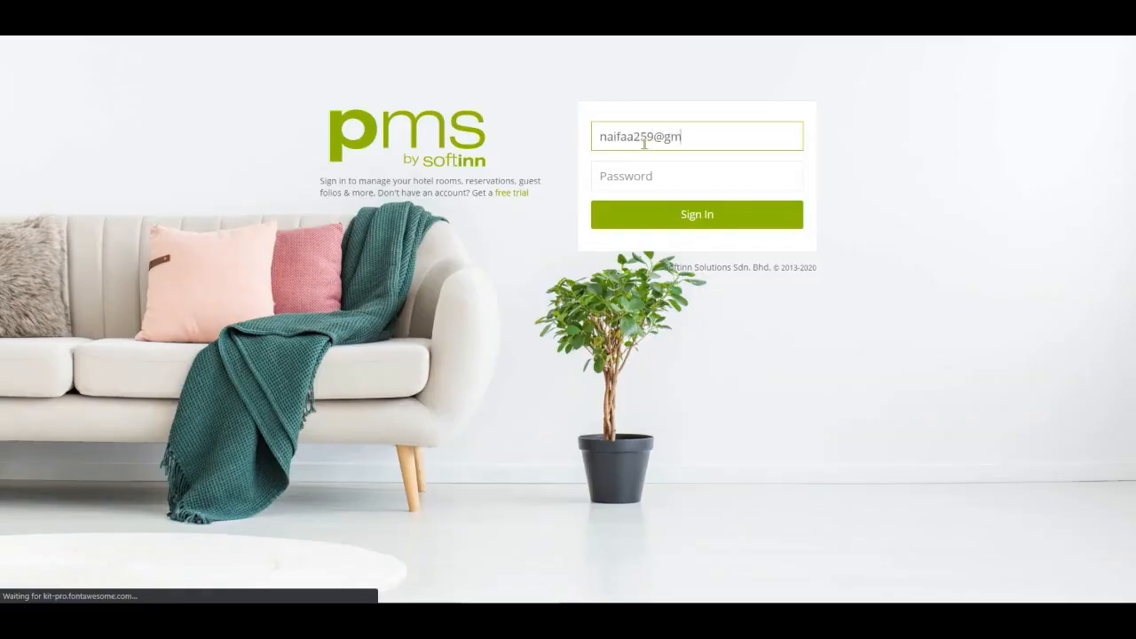
Sign in as the maintenance worker with the worker's e-mail and password.
key(Tab)
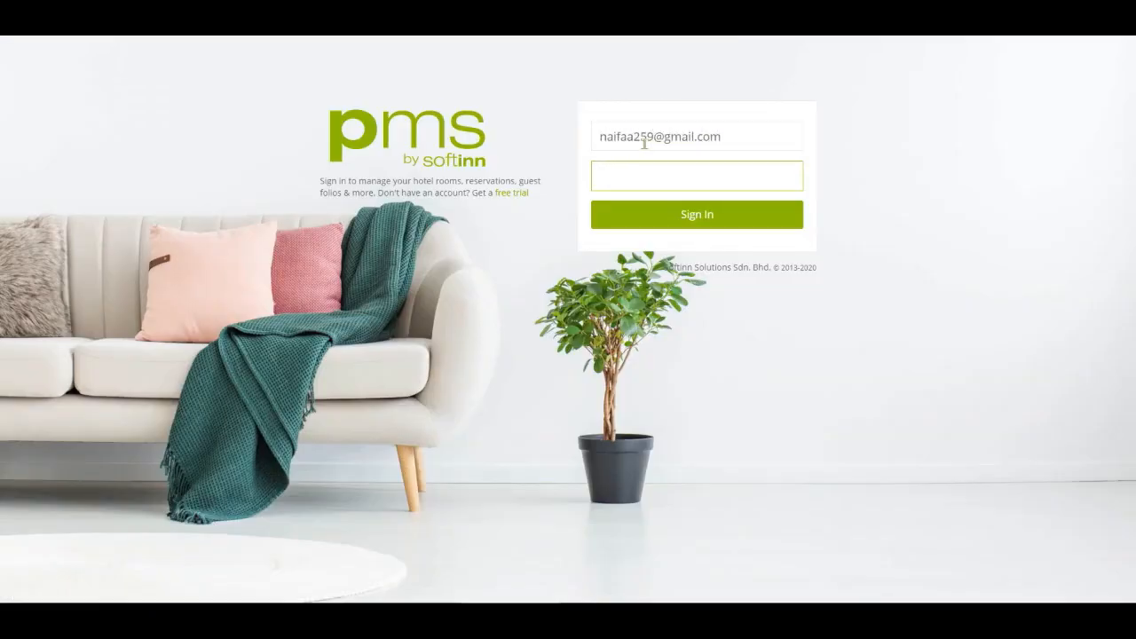
click(698, 222)
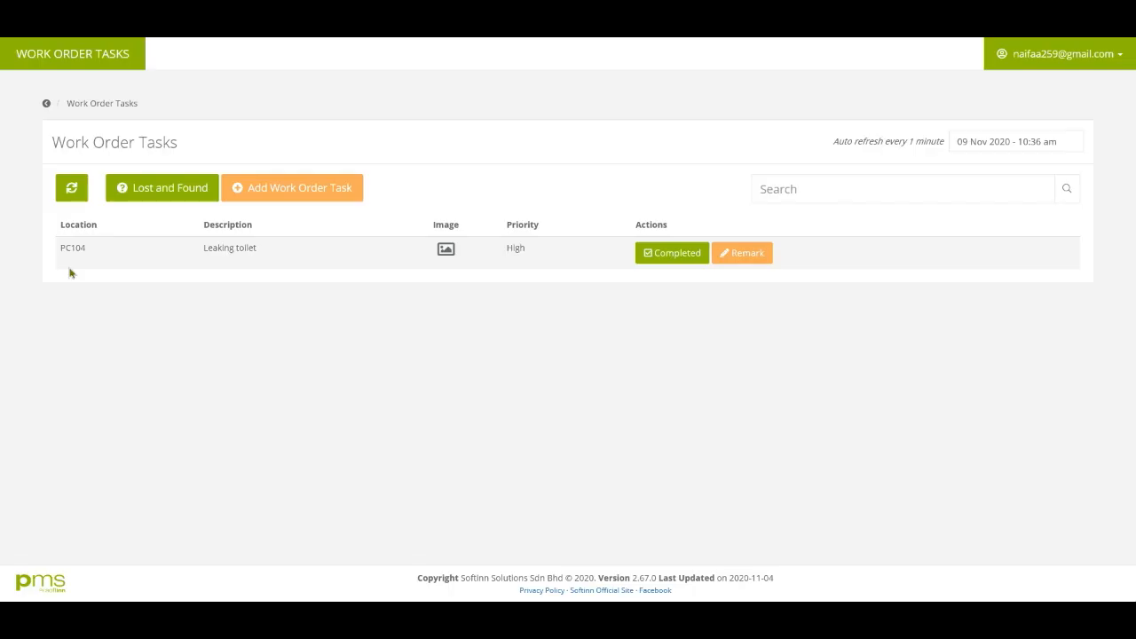
Preview the photo attached to the PC104 Leaking toilet task.
click(70, 274)
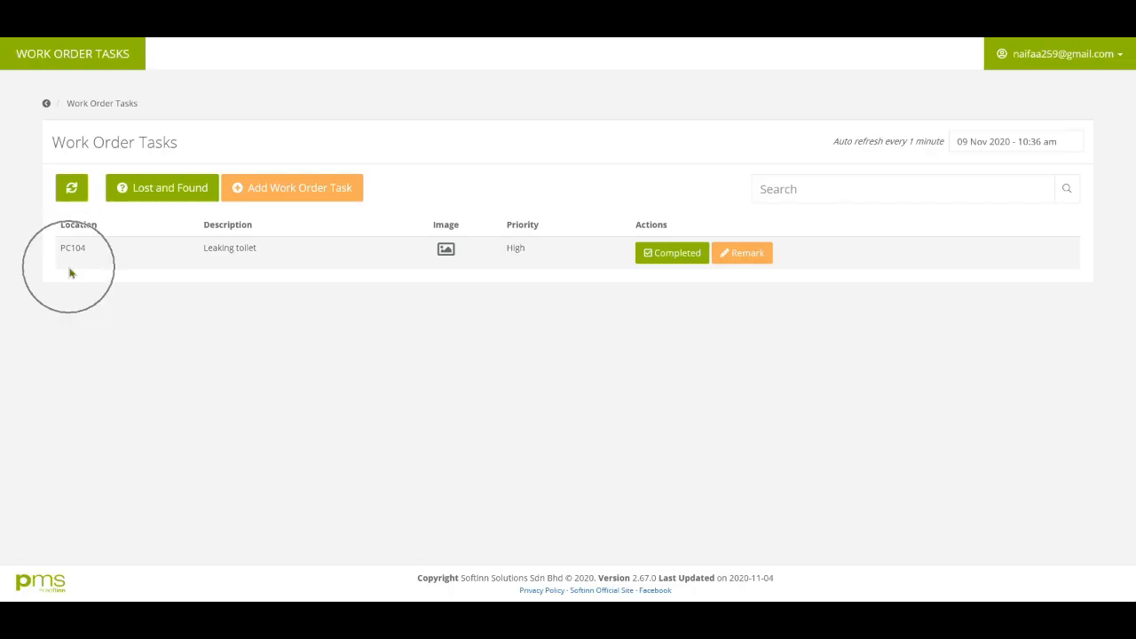
click(234, 265)
click(445, 266)
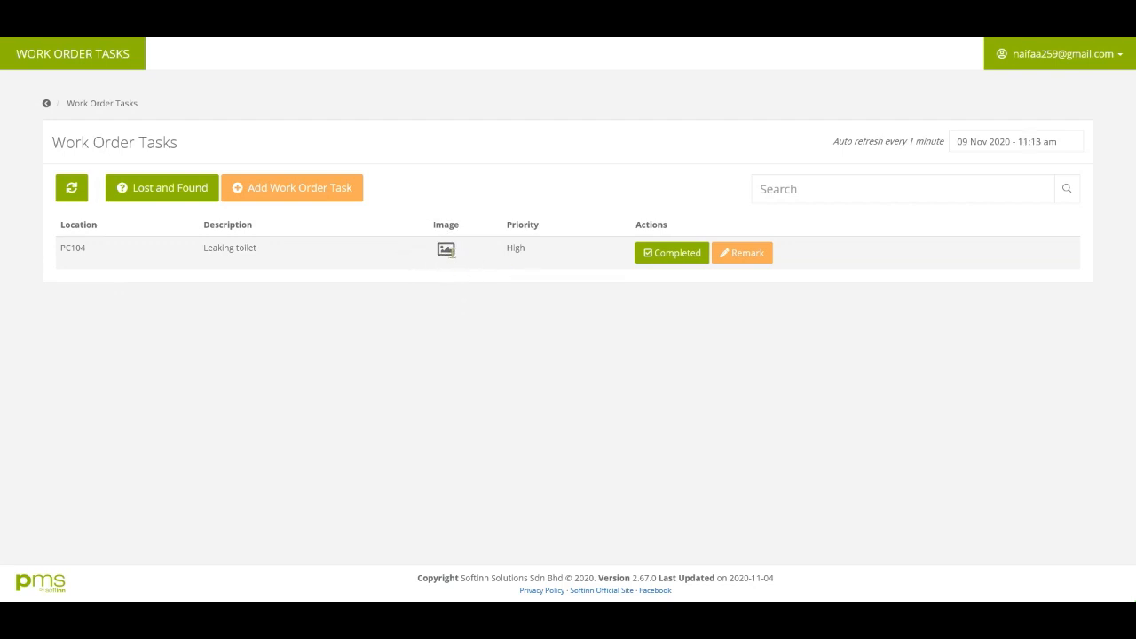
click(448, 250)
click(499, 354)
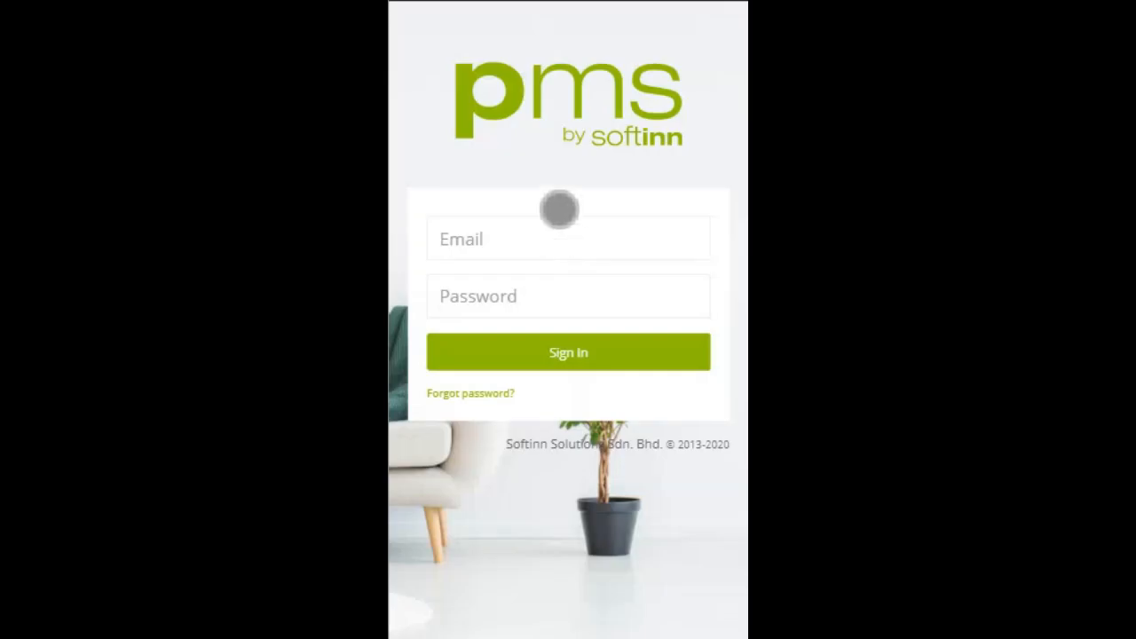
Sign back in as the maintenance worker using the worker's e-mail and password.
click(563, 246)
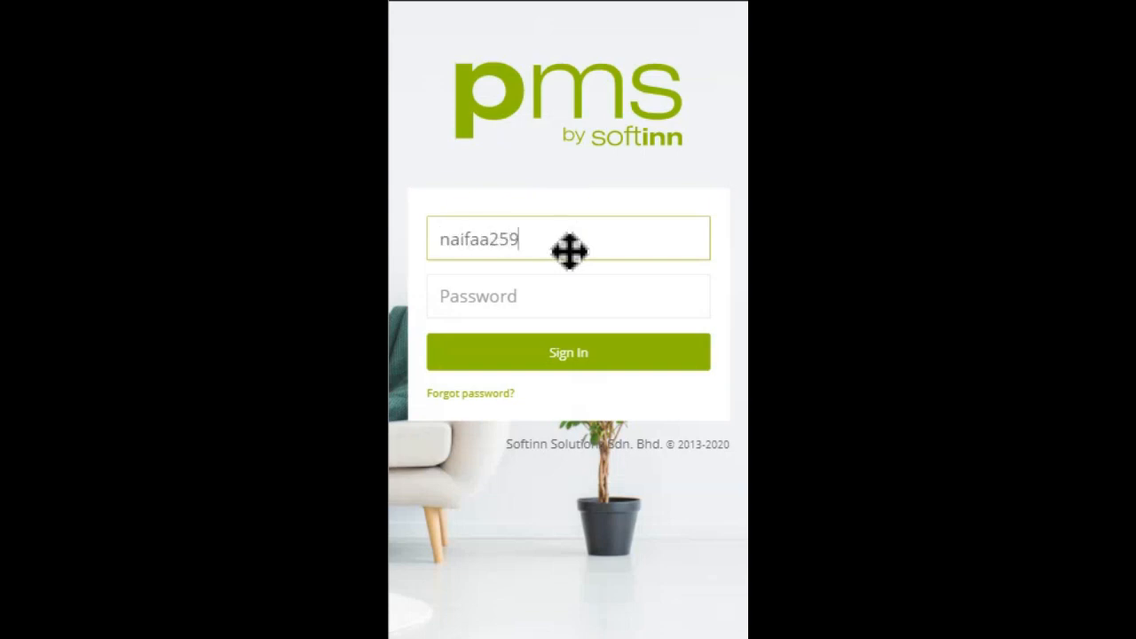
key(Tab)
text(*********)
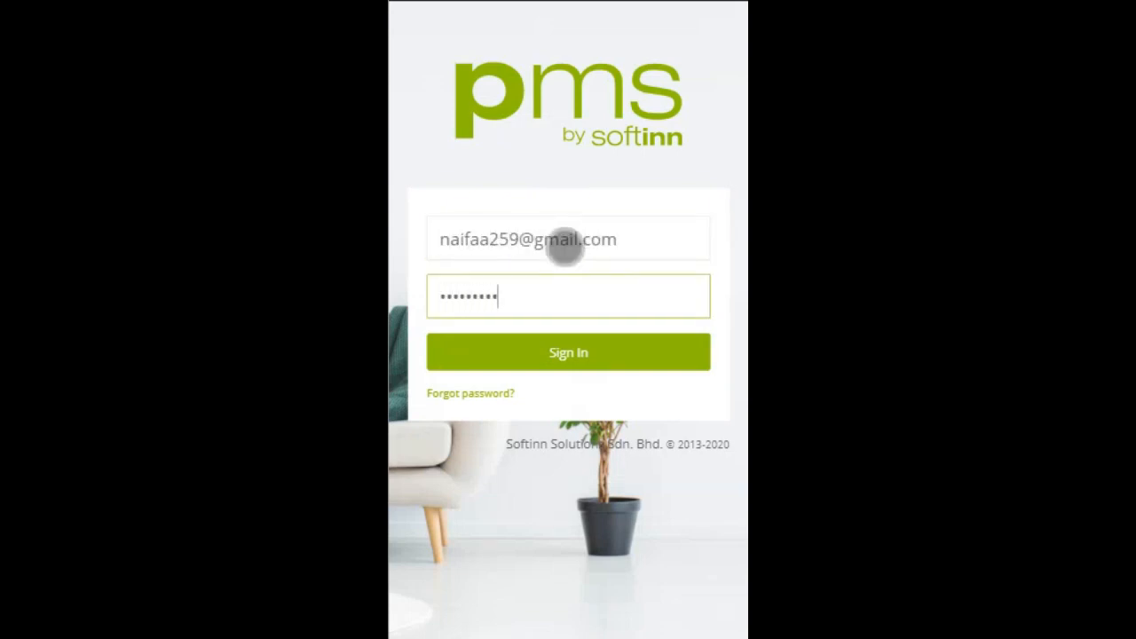
click(657, 364)
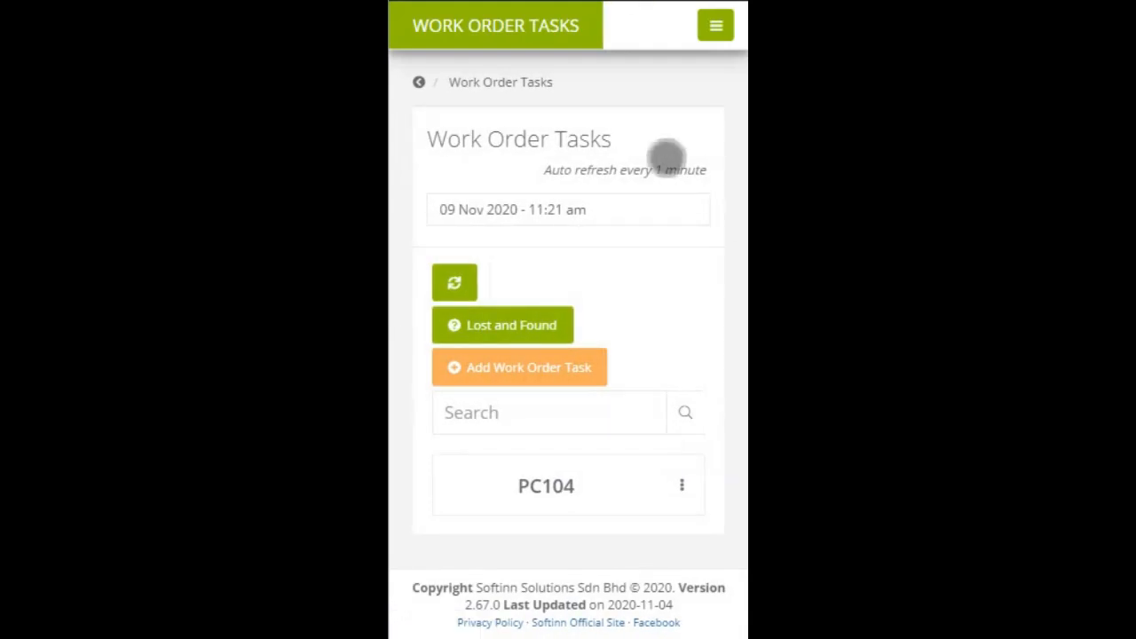
key(ctrl)
key(ctrl)
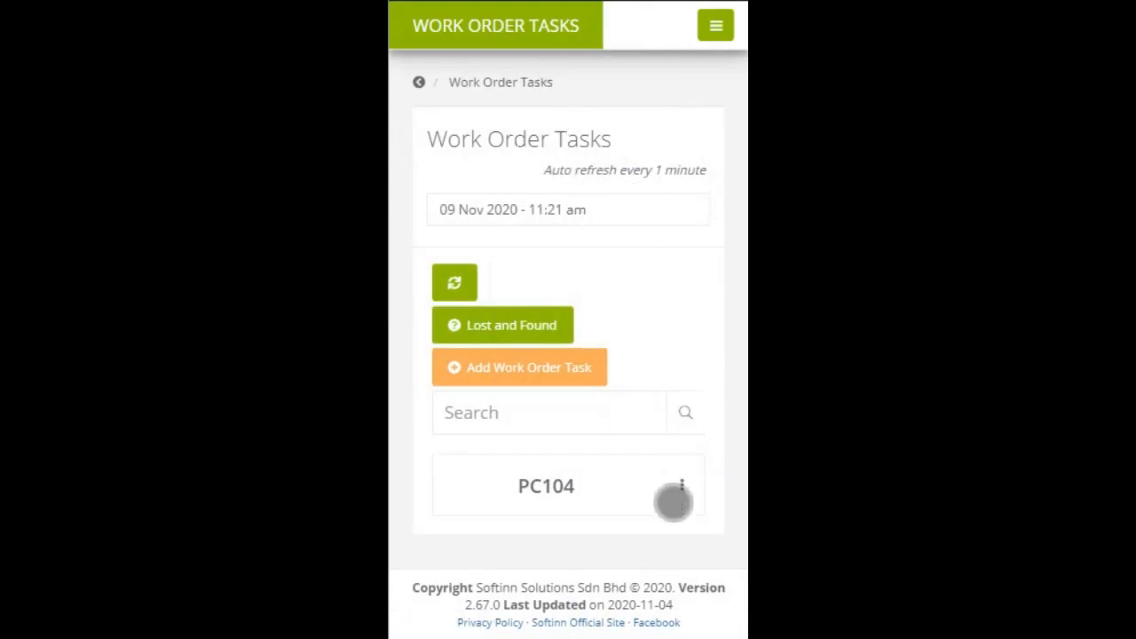
key(ctrl)
key(ctrl)
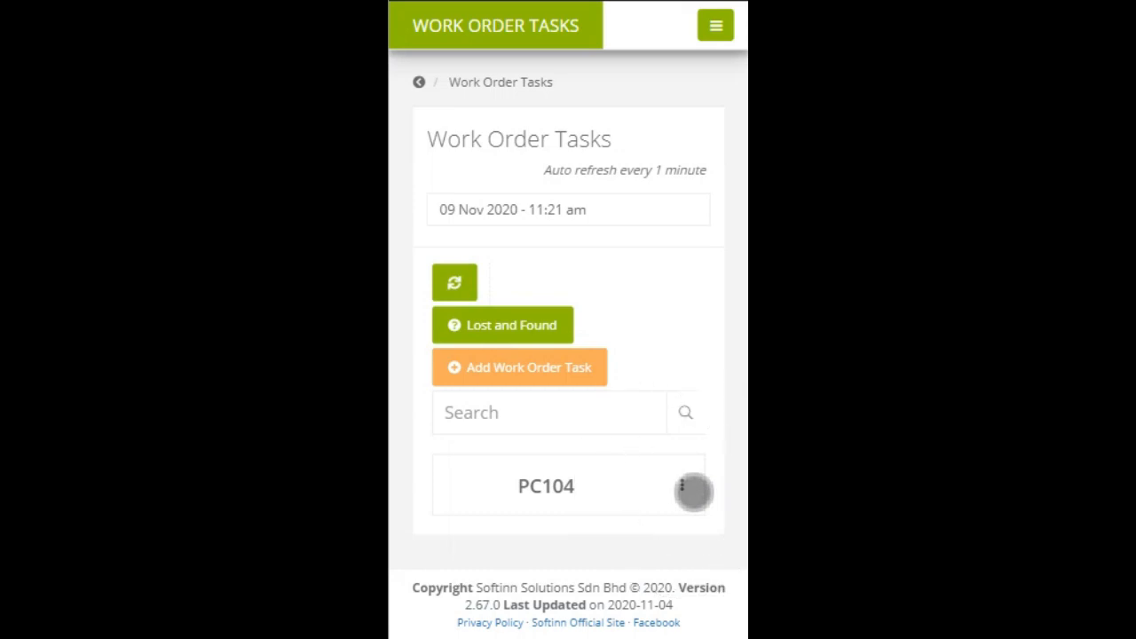
Review the PC104 task details and photo, then close the details window.
click(694, 492)
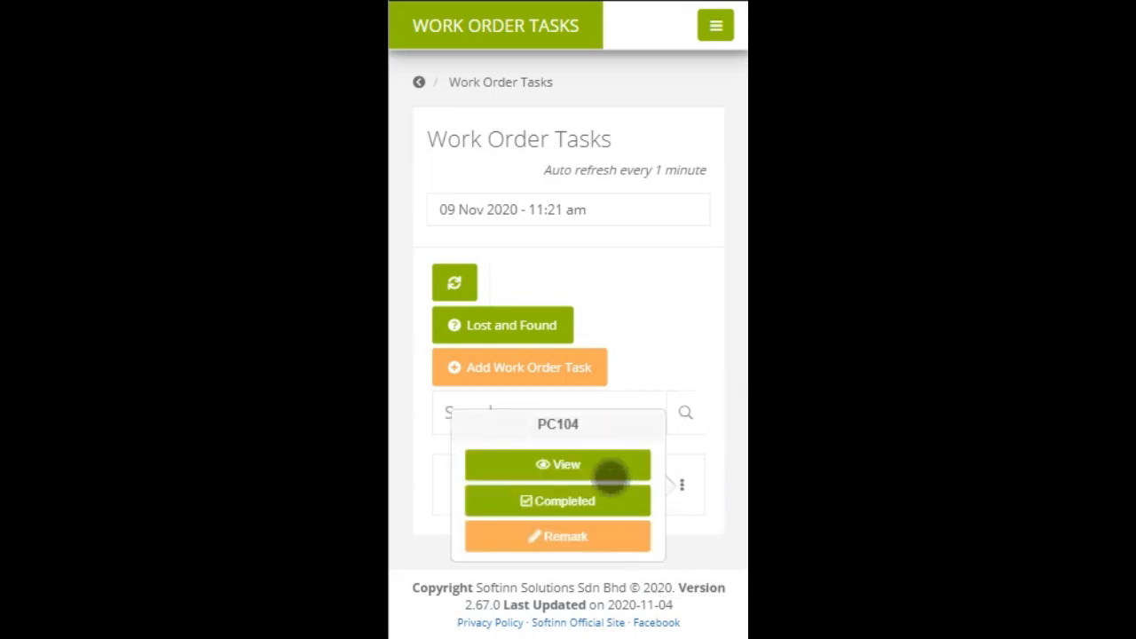
click(611, 477)
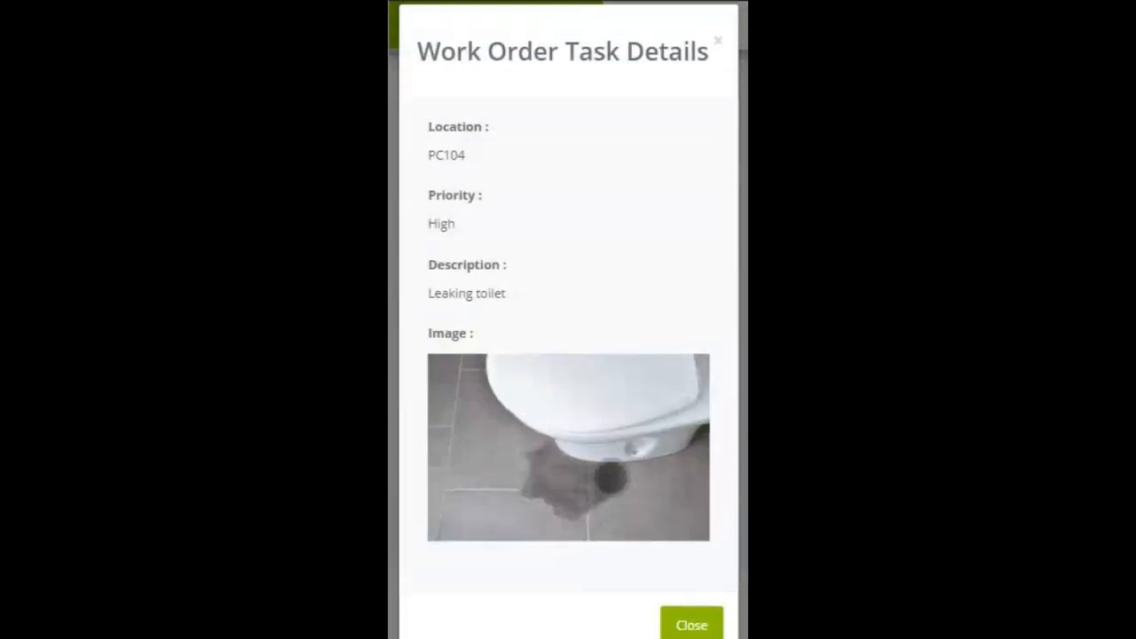
click(485, 230)
click(538, 276)
scroll(538, 283, down, 1)
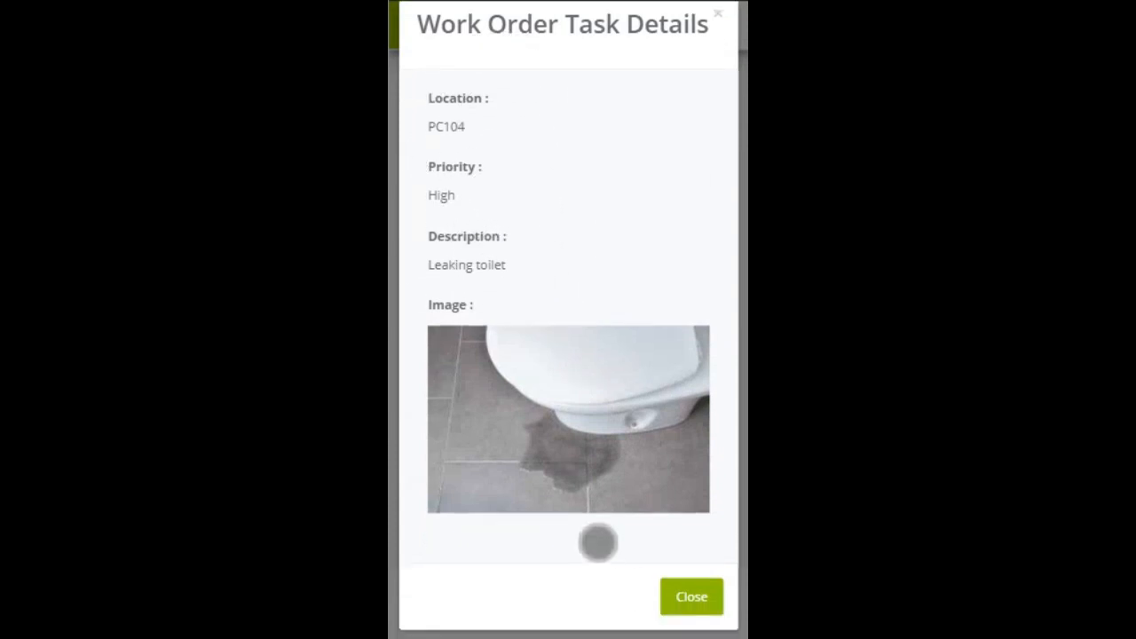
click(597, 543)
click(689, 608)
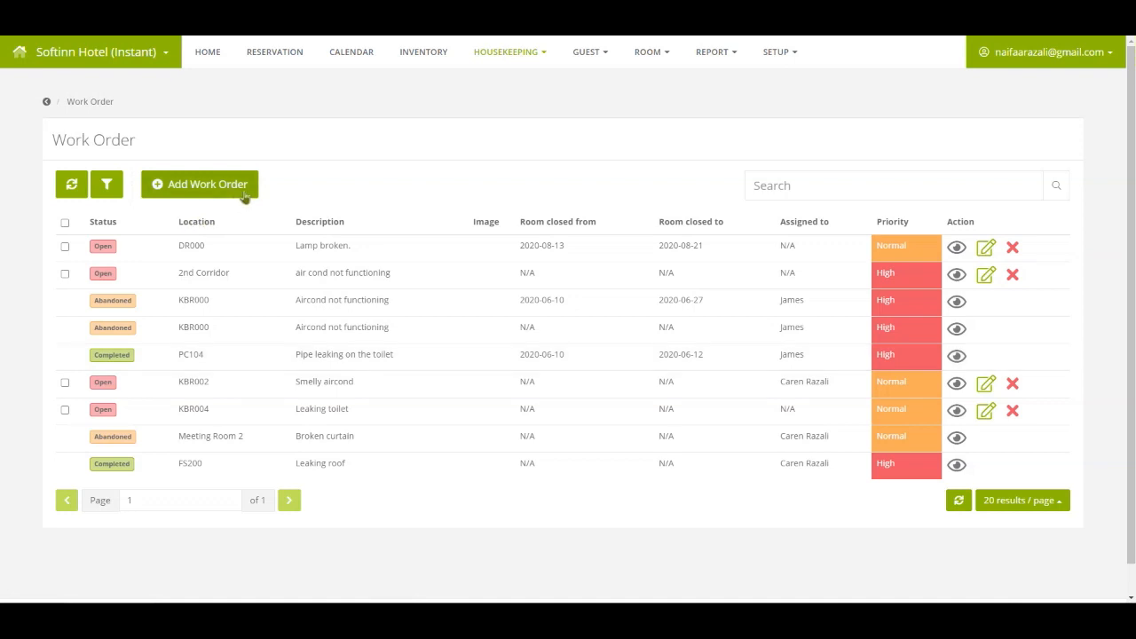
Start a new work order for location PC104 described as 'Leaking toilet'.
click(244, 194)
click(244, 194)
click(244, 193)
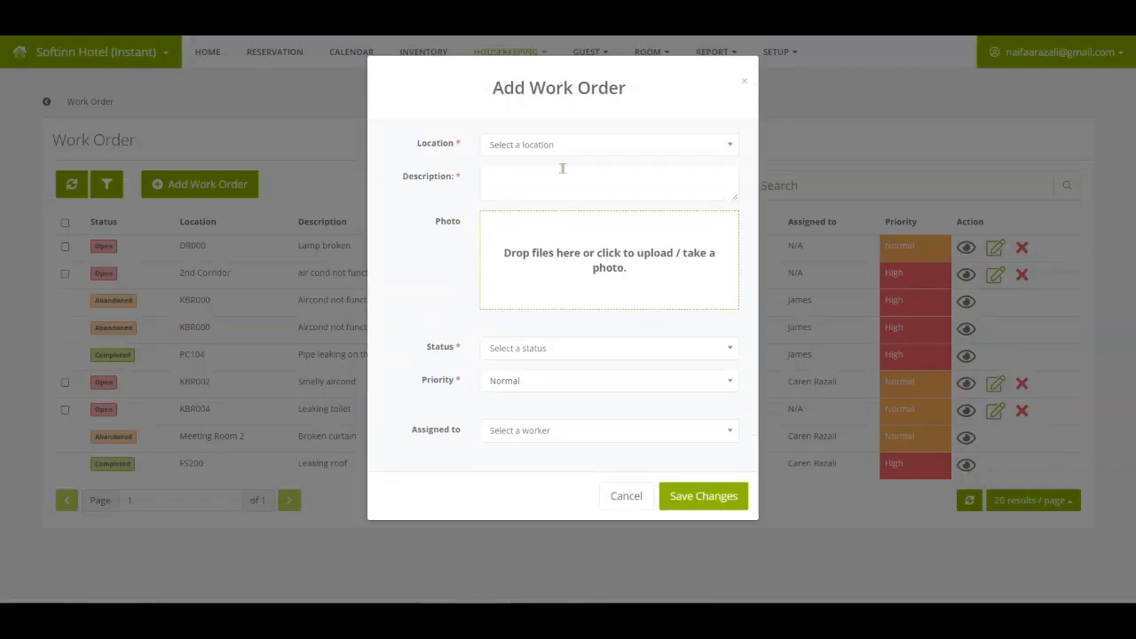
click(568, 147)
scroll(574, 219, down, 2)
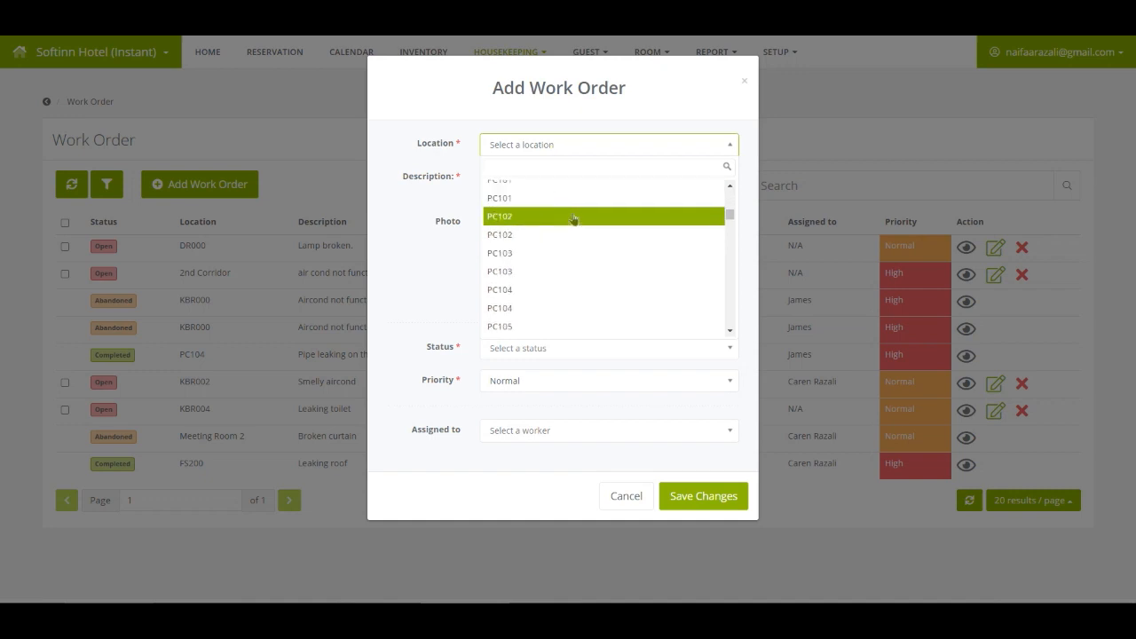
scroll(538, 300, down, 1)
click(539, 293)
click(547, 190)
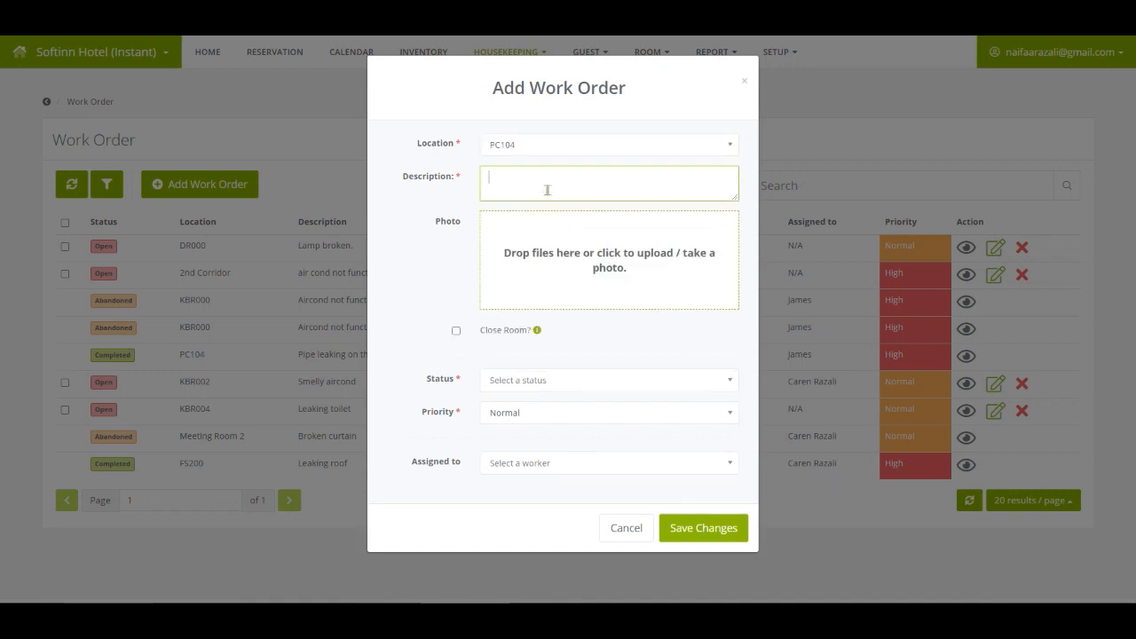
text(Leaking toilet)
Attach the toilet photo and close the room from 18 Sep to 20 Sep, 9 AM.
click(577, 266)
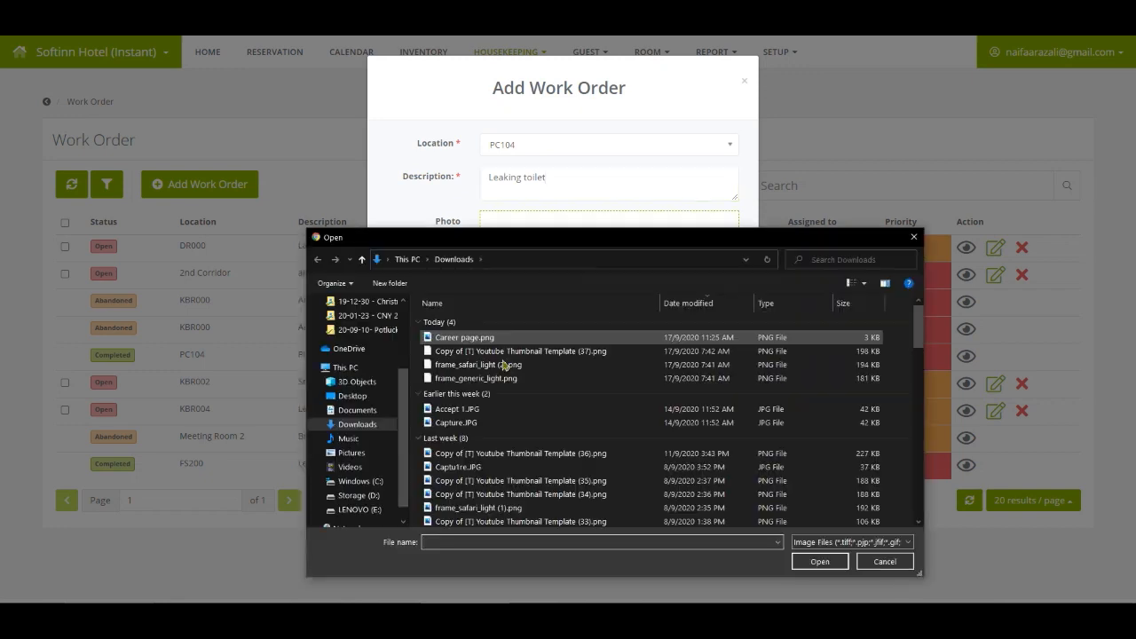
double_click(490, 338)
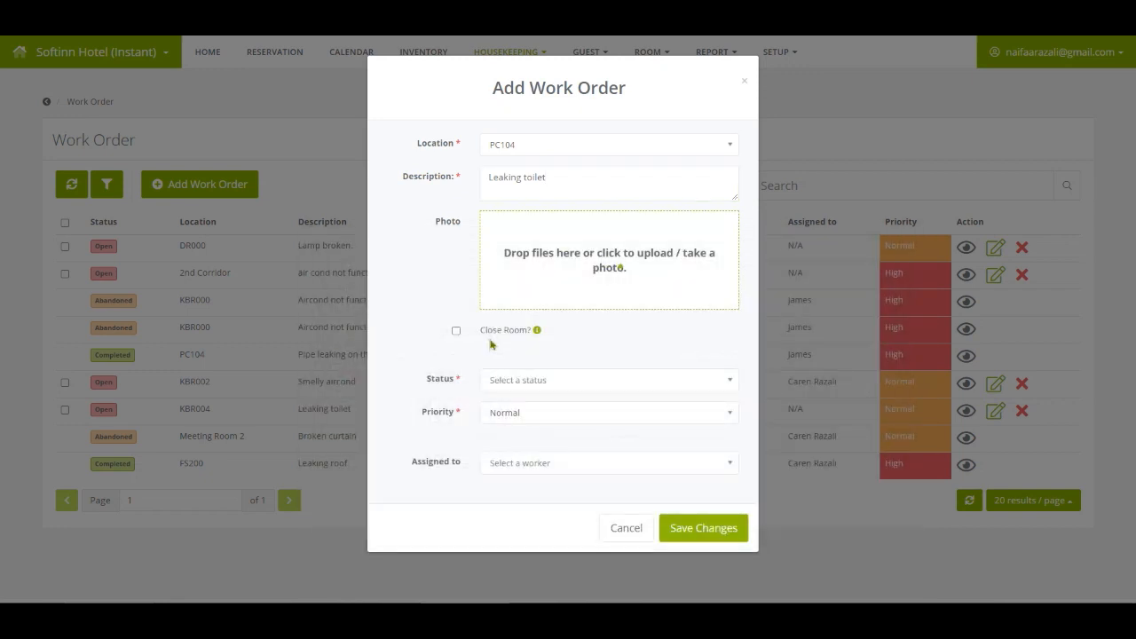
click(450, 413)
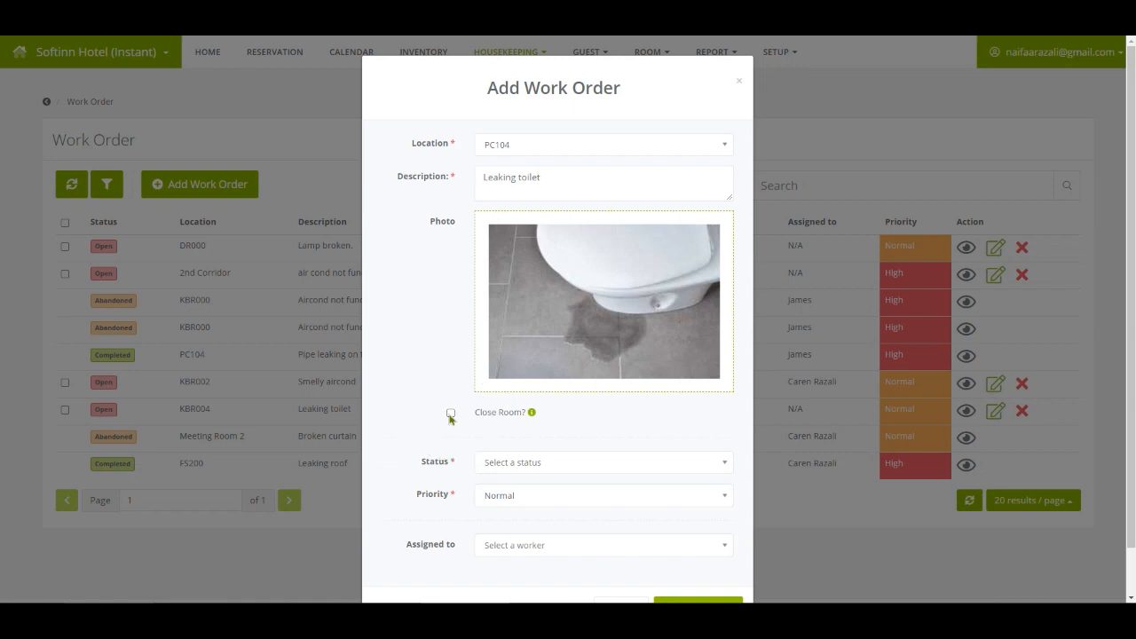
scroll(453, 413, down, 1)
click(595, 343)
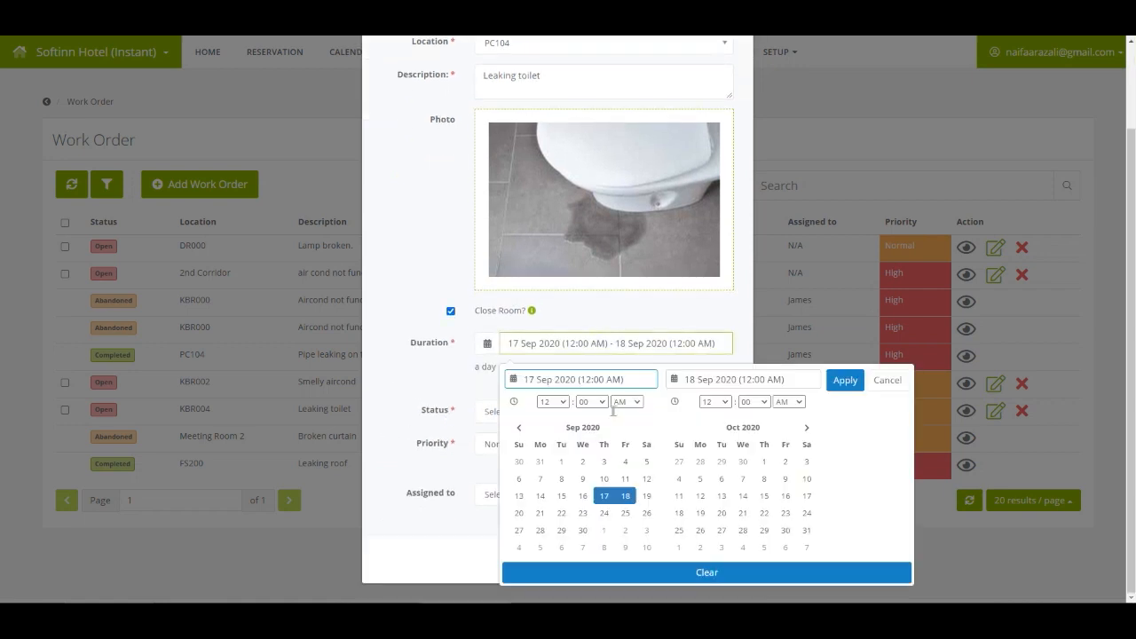
click(626, 495)
click(520, 513)
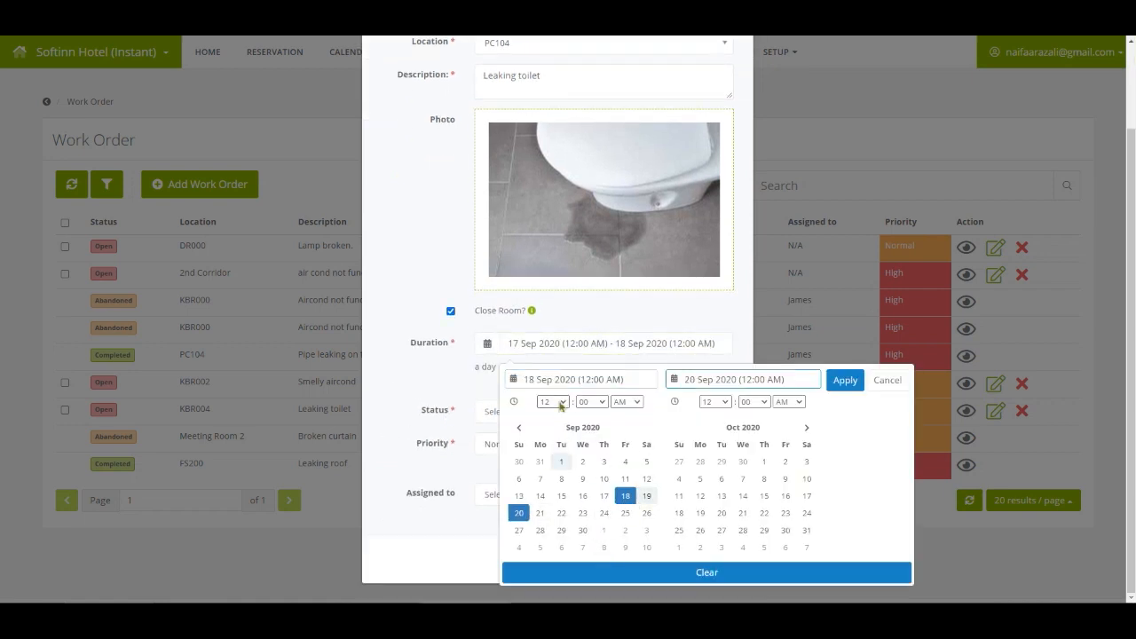
click(715, 401)
click(716, 517)
click(842, 384)
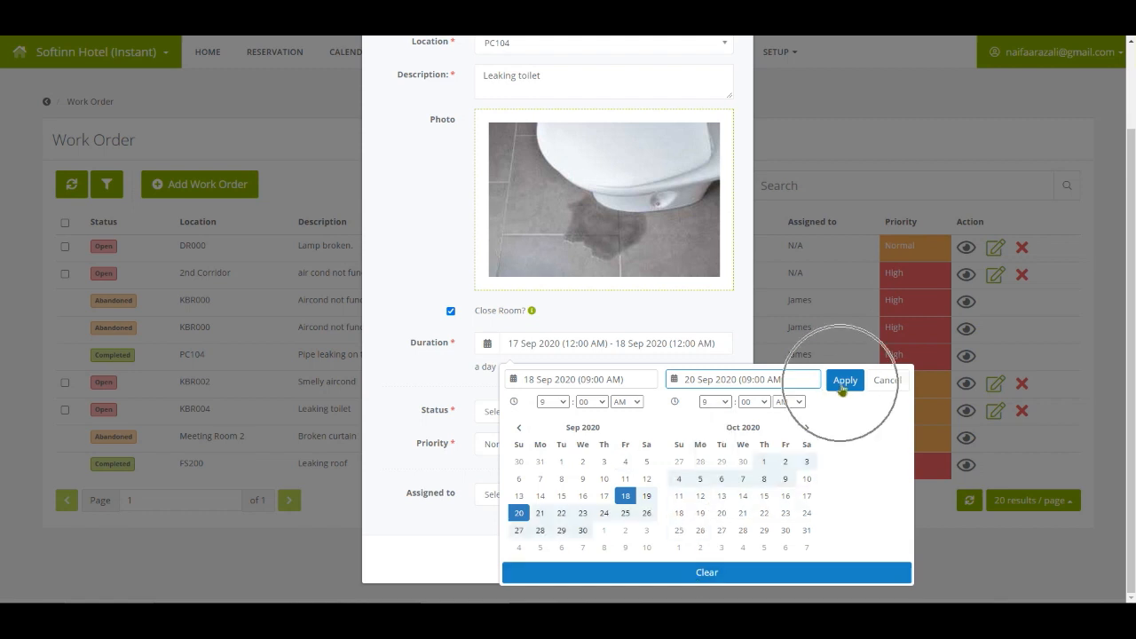
Set status Open, priority High, assign the maintenance worker, and save the work order.
click(500, 413)
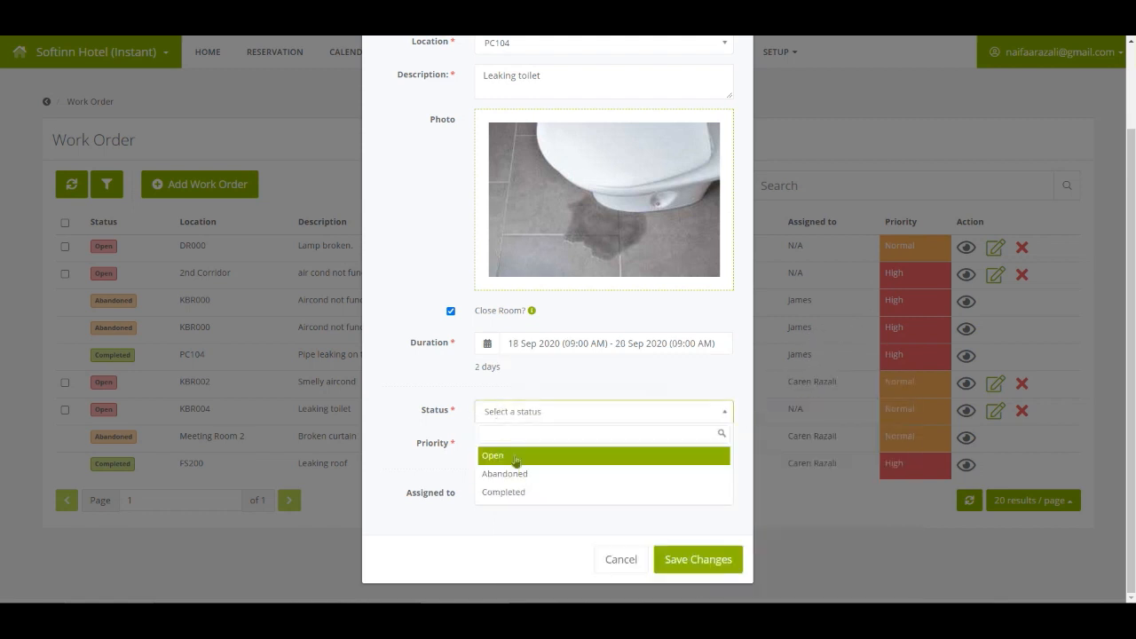
click(516, 456)
click(502, 444)
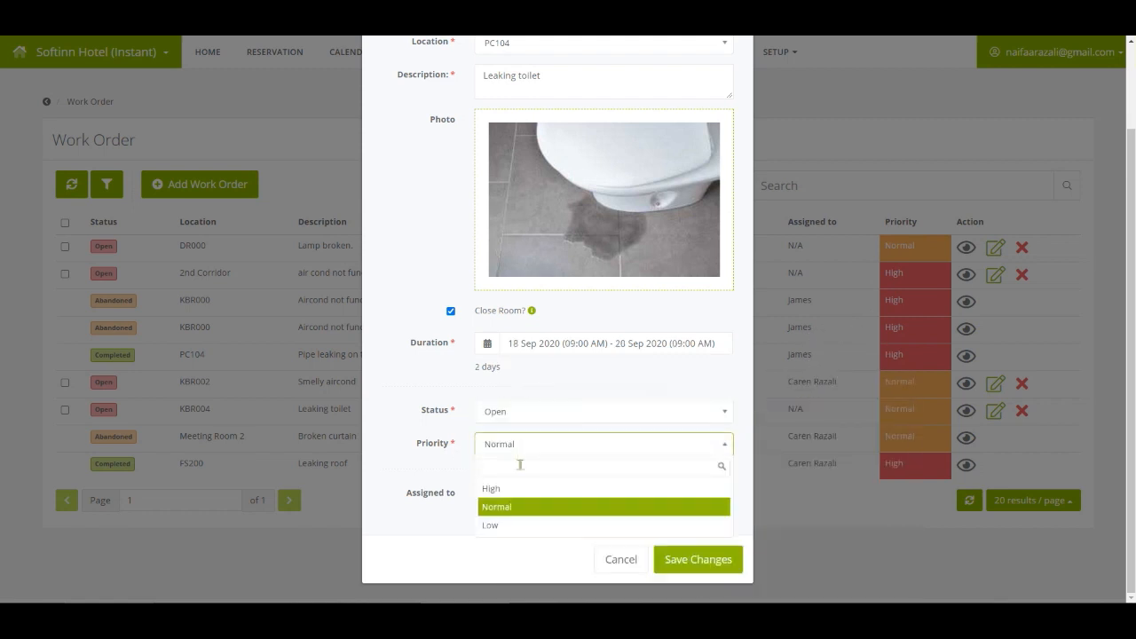
click(502, 490)
click(507, 494)
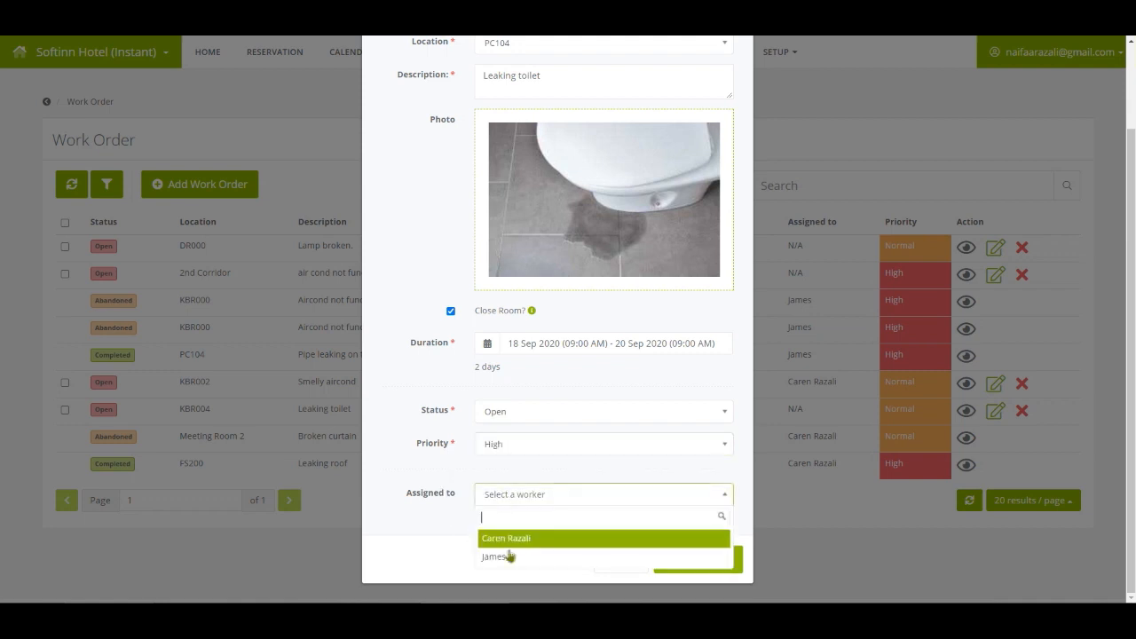
click(511, 559)
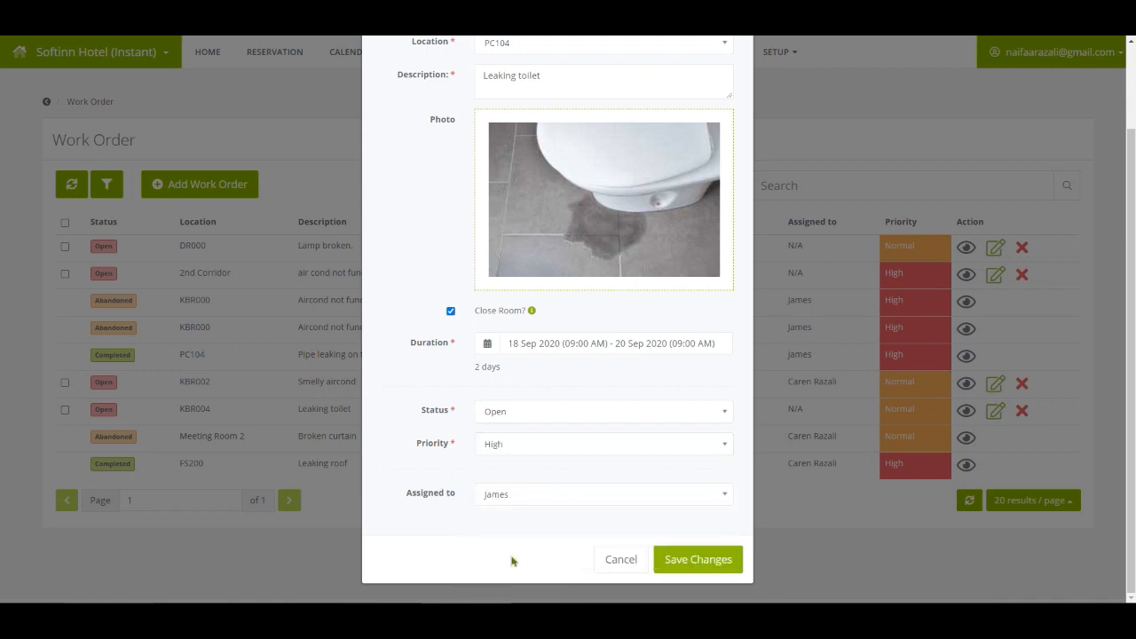
click(735, 574)
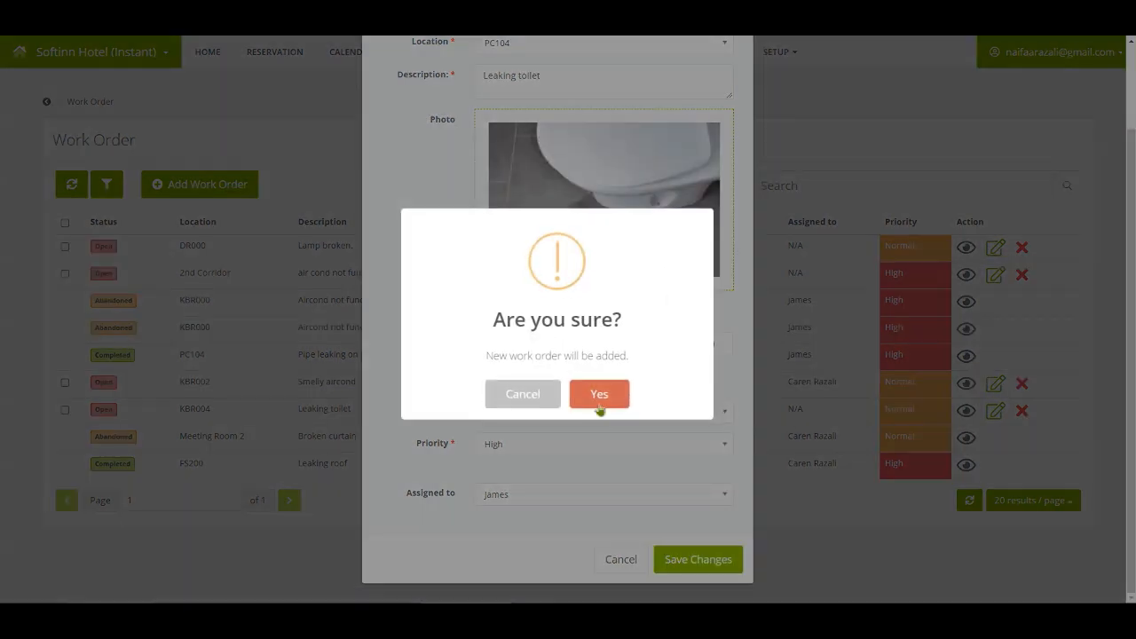
click(596, 399)
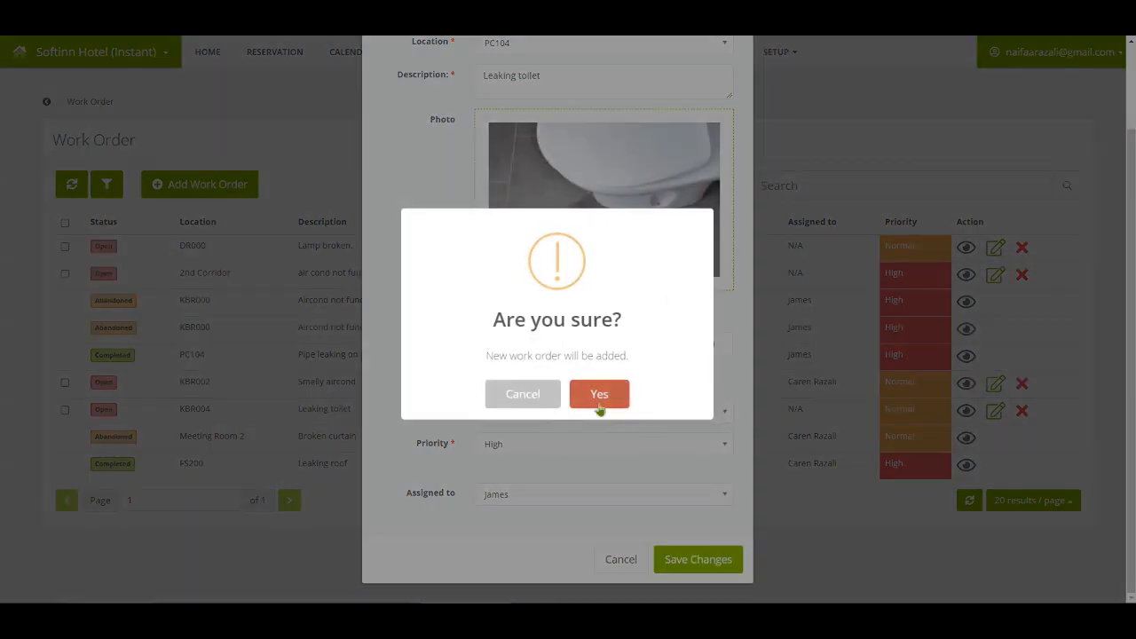
click(579, 404)
click(488, 247)
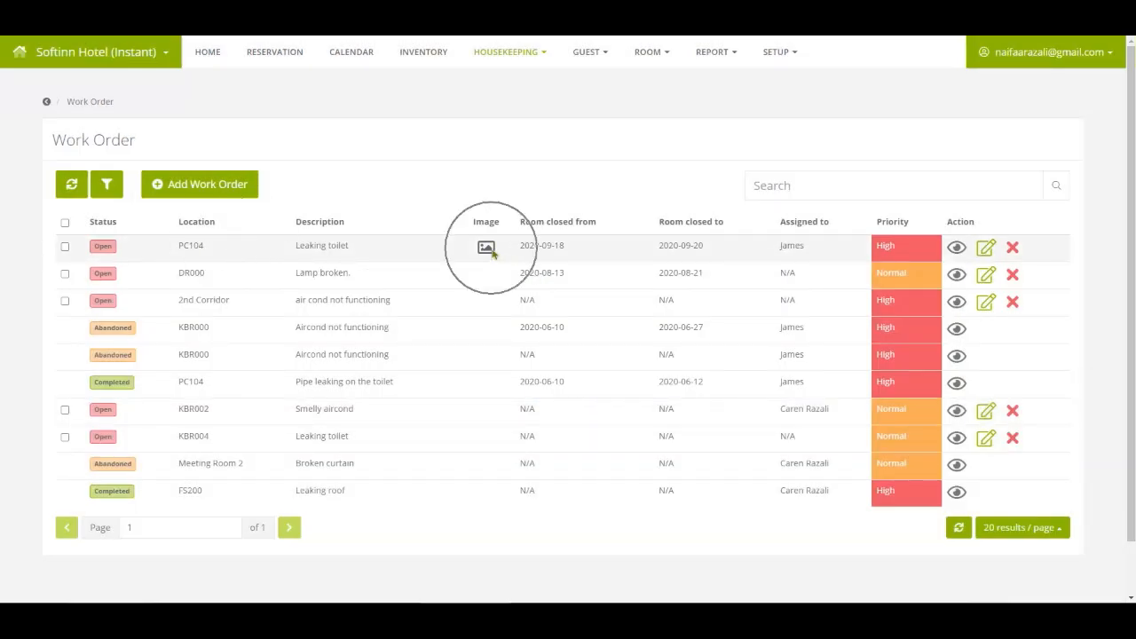
click(476, 199)
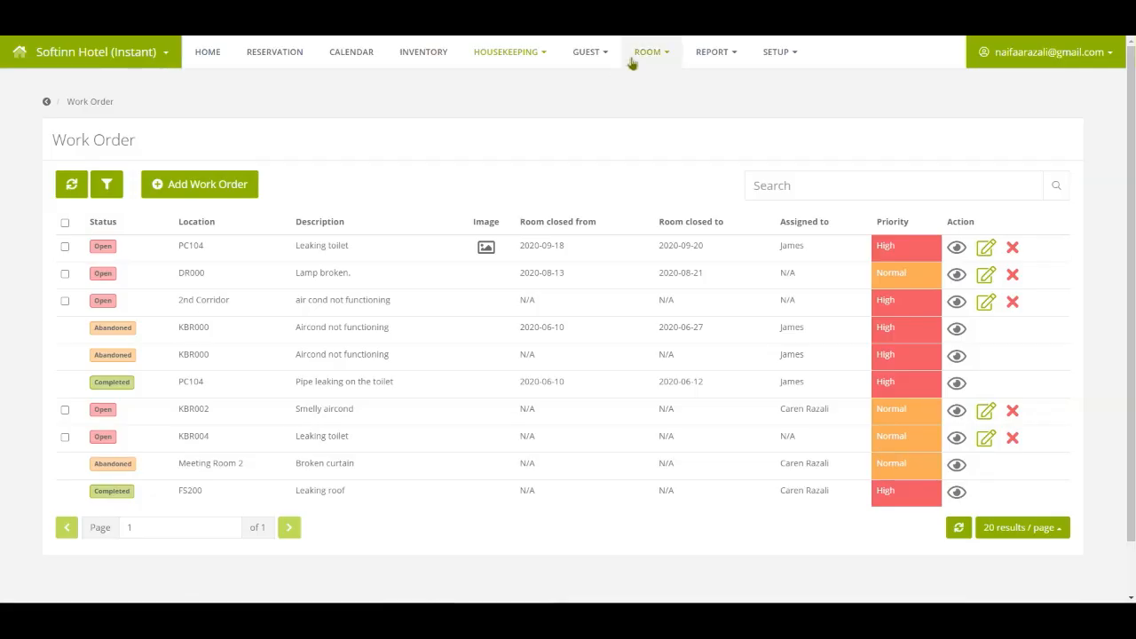
Open Room Status and find PC104 flagged as under maintenance.
click(641, 55)
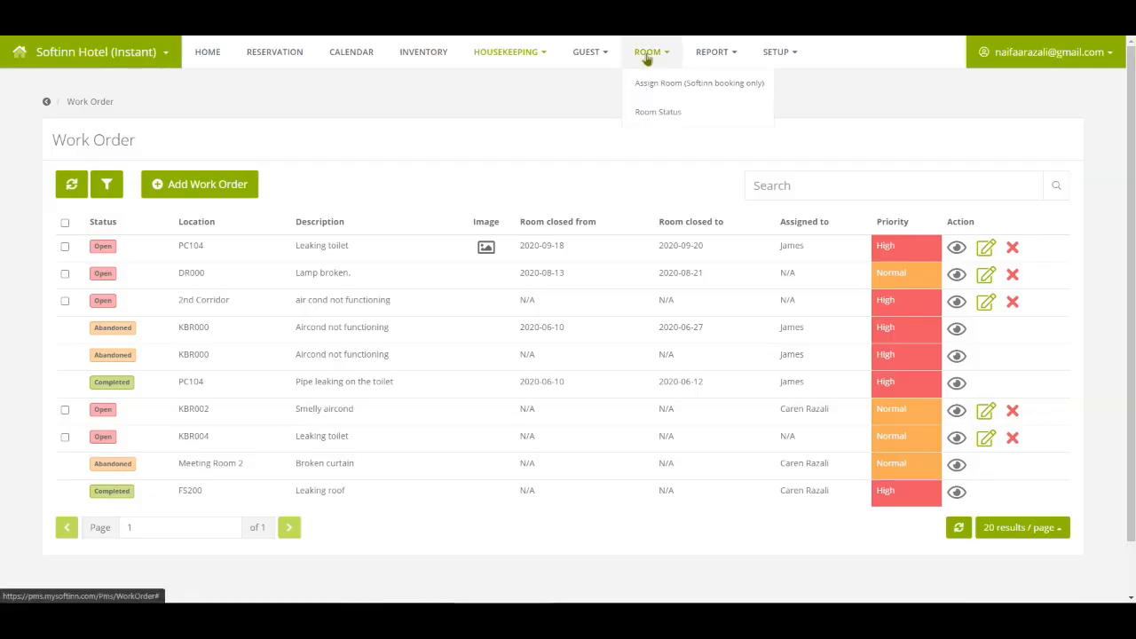
click(699, 122)
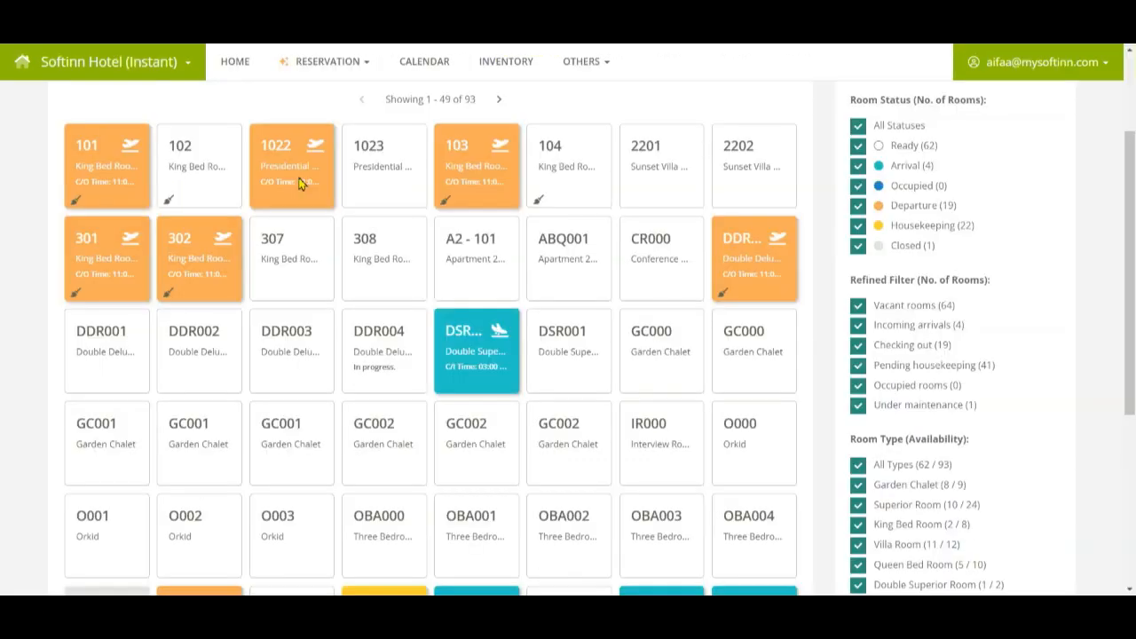
scroll(222, 320, down, 5)
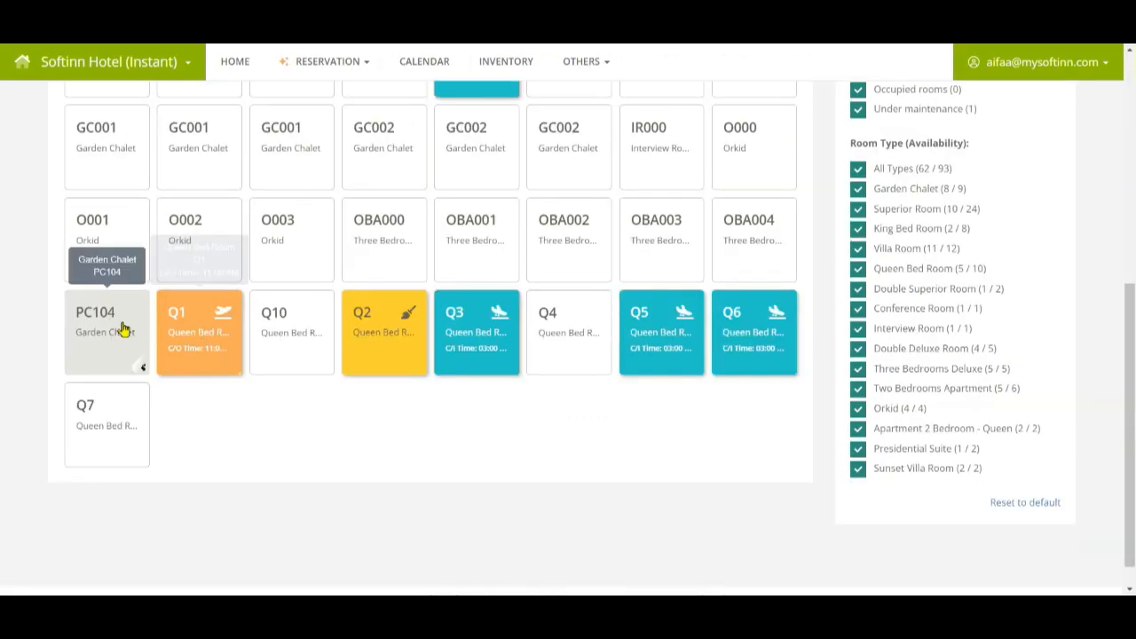
key(ctrl)
key(ctrl)
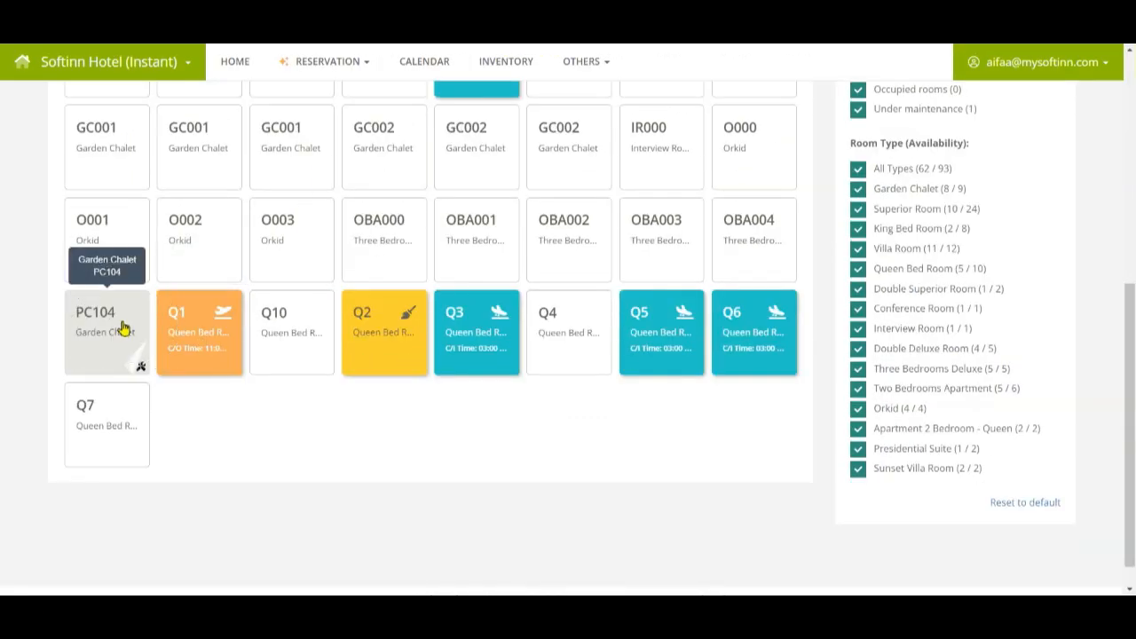
key(ctrl)
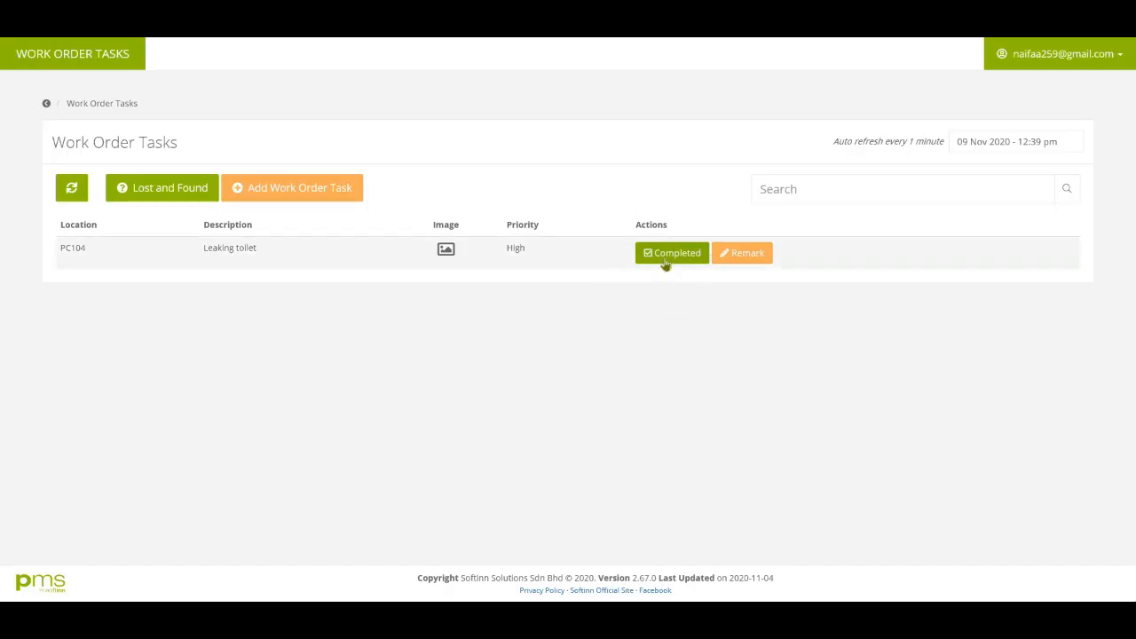
Mark the PC104 Leaking toilet task as Completed and dismiss the confirmation.
click(665, 263)
click(665, 263)
click(618, 404)
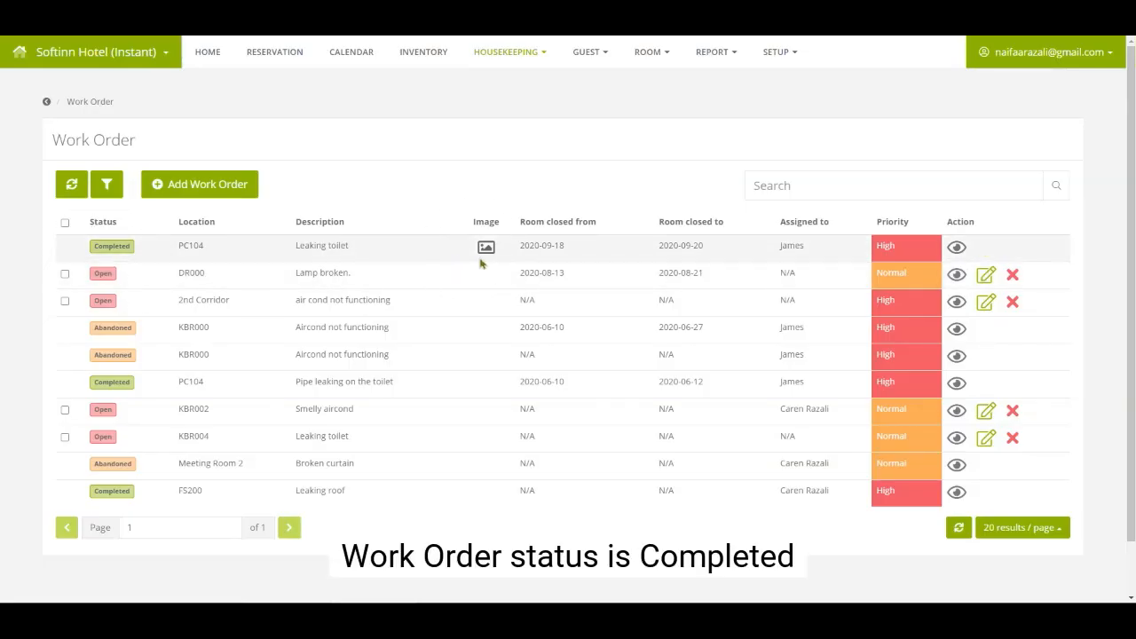
click(667, 57)
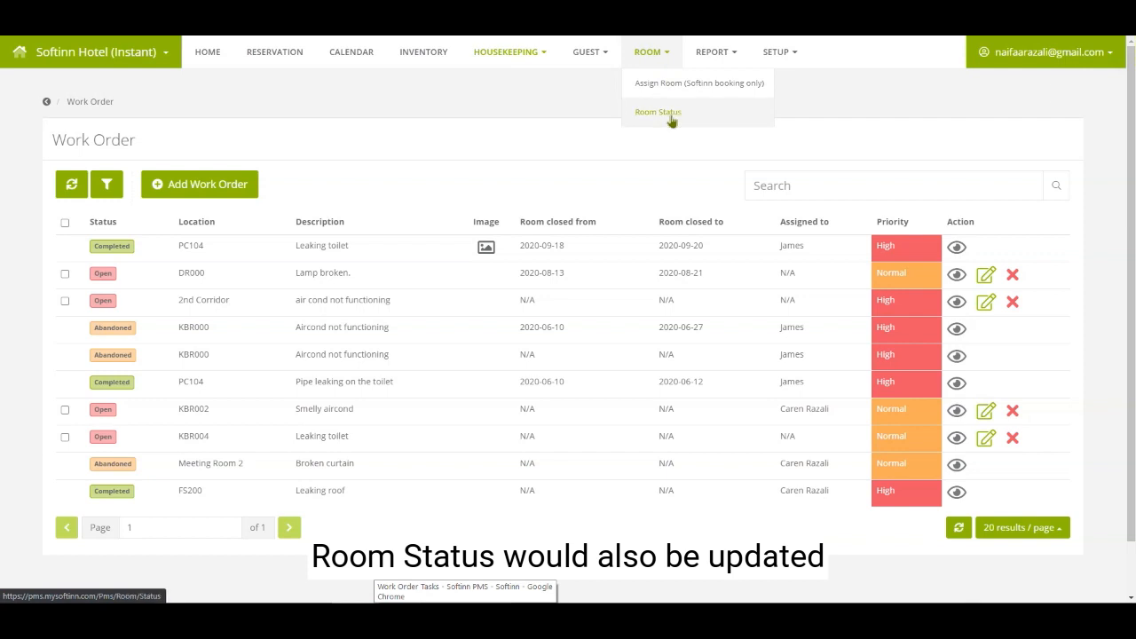
Check the PC104 tile on Room Status to verify maintenance is cleared.
click(672, 120)
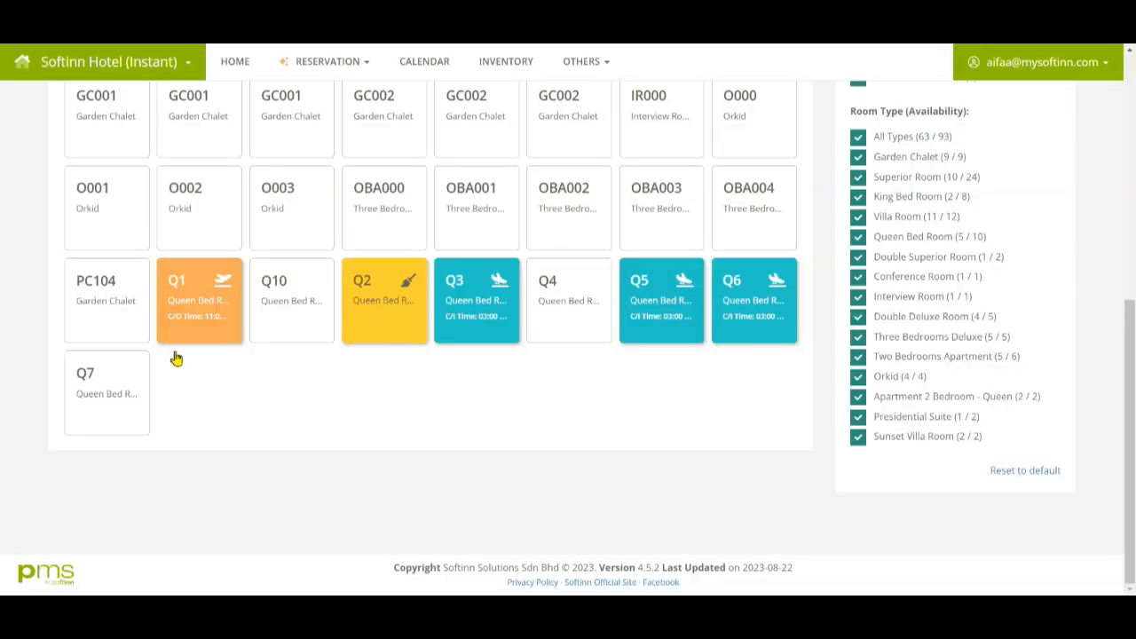
click(122, 330)
click(122, 330)
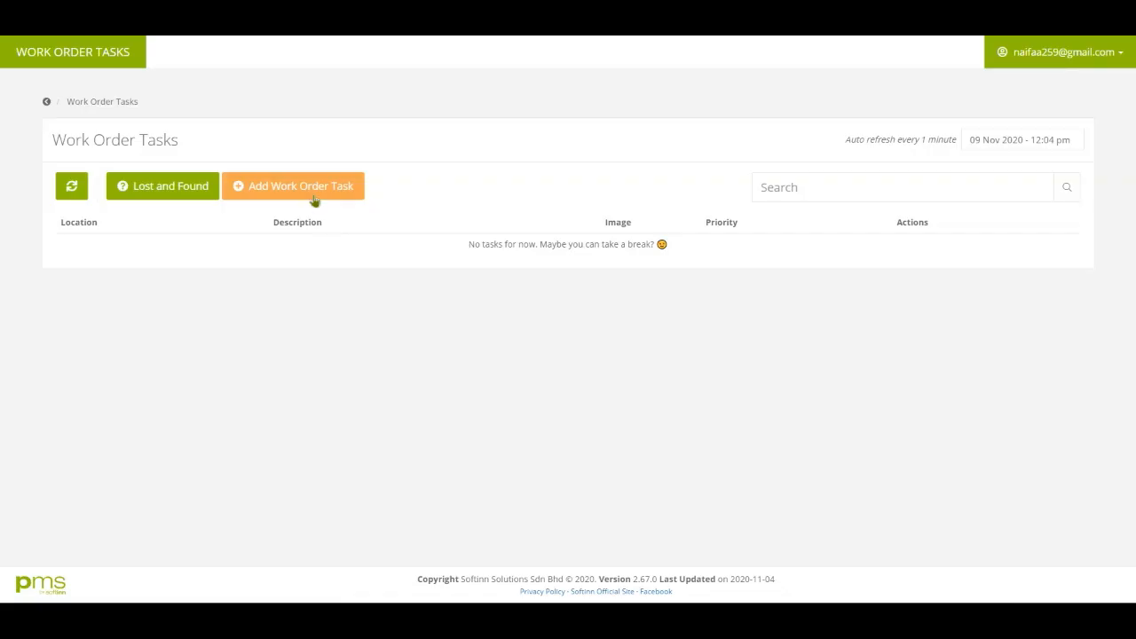
Submit a High-priority work order task for location KBR000 and acknowledge the confirmations.
click(313, 199)
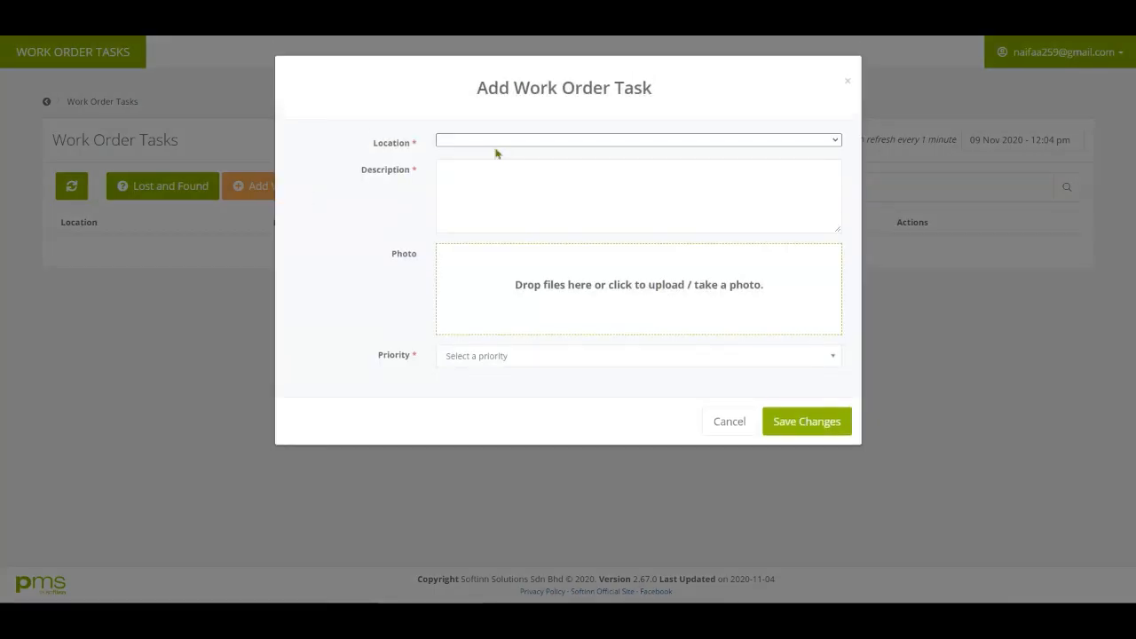
click(495, 143)
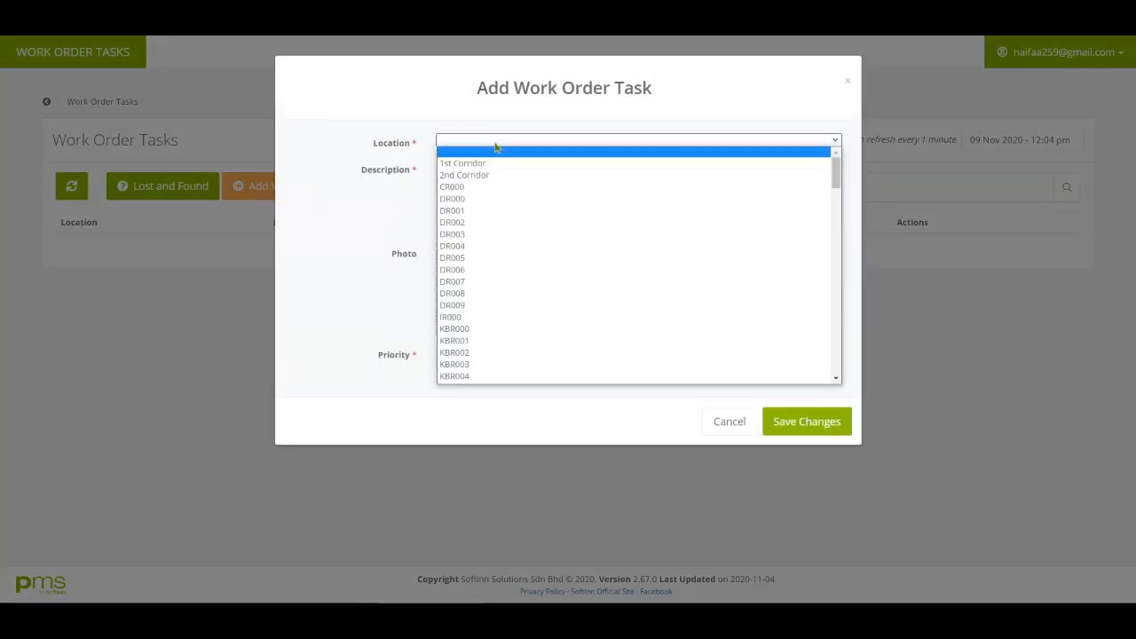
key(k)
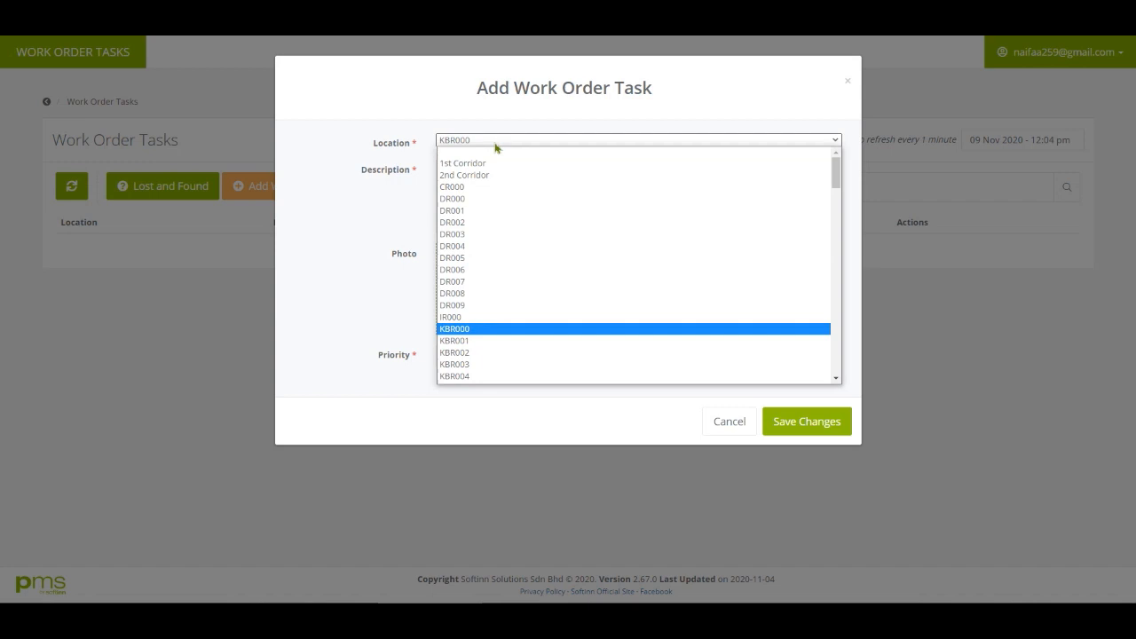
click(459, 332)
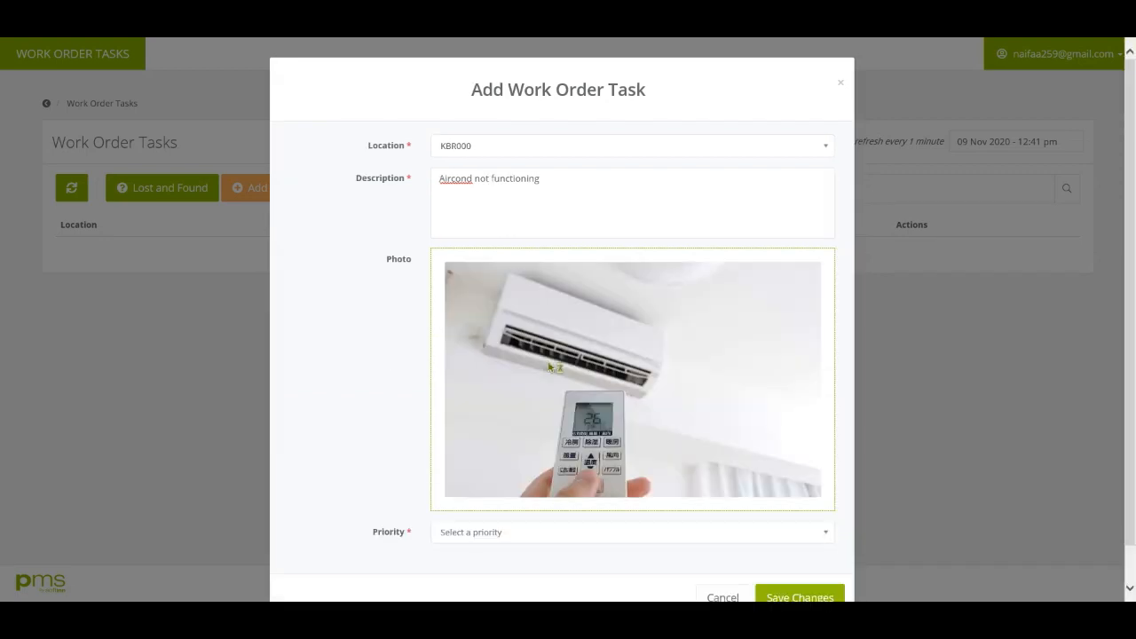
scroll(491, 474, down, 1)
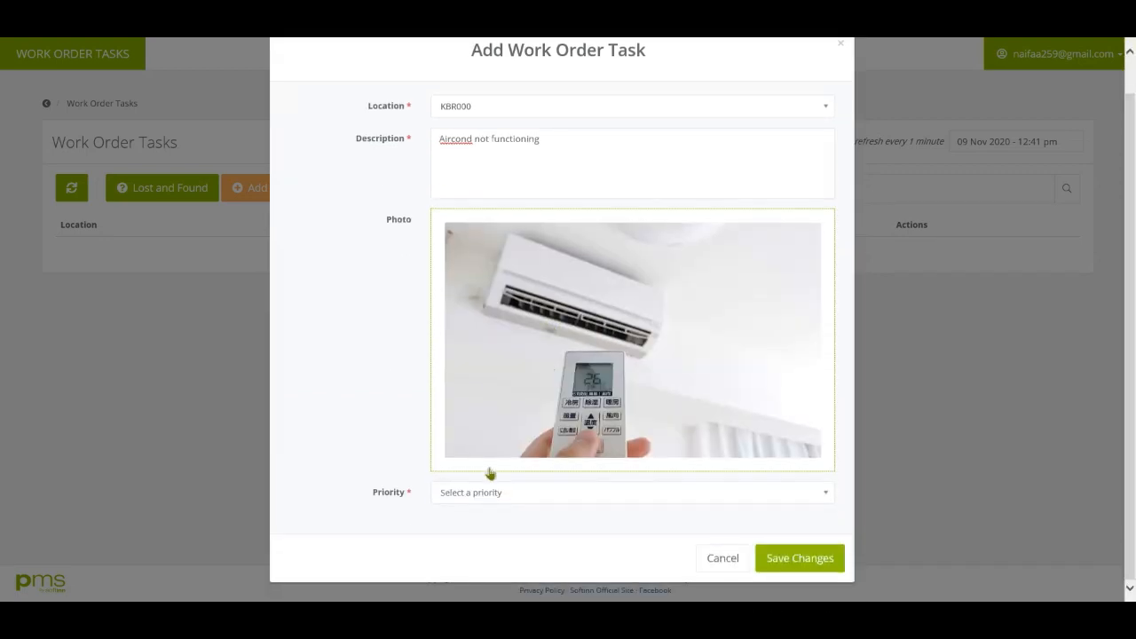
click(491, 492)
click(459, 537)
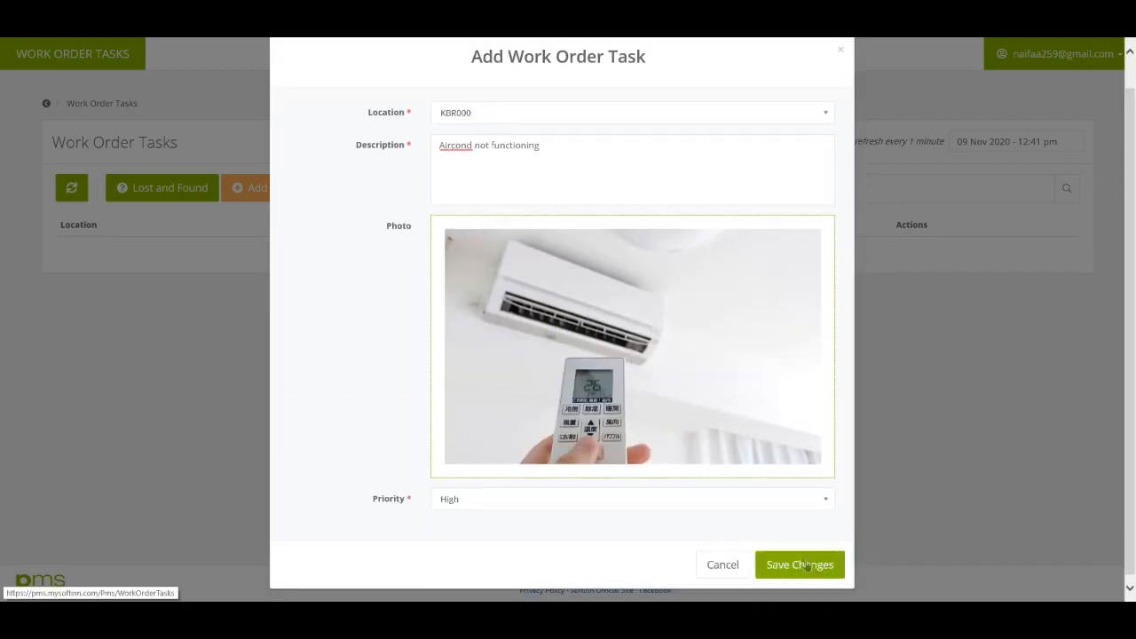
click(806, 565)
click(602, 407)
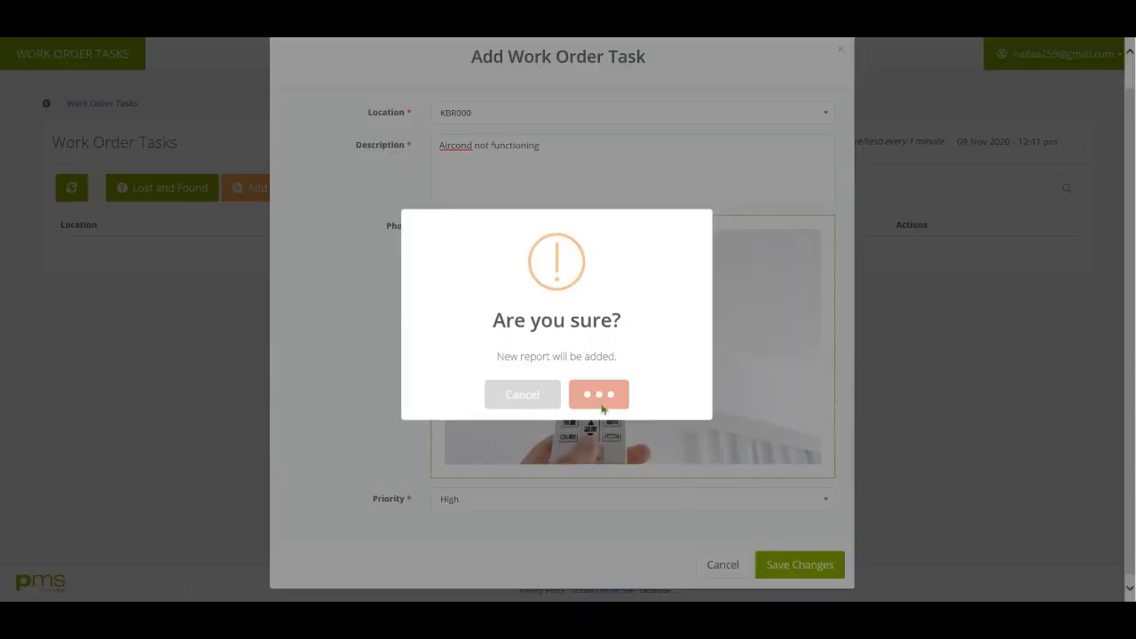
click(579, 401)
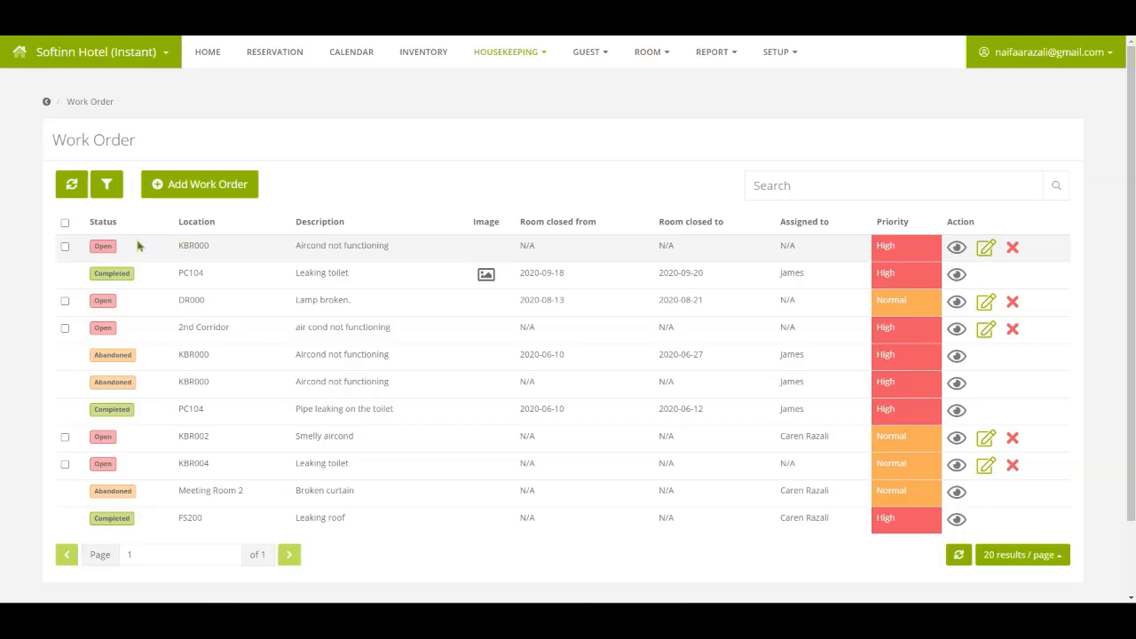
Edit the KBR000 aircond order: close the room 13–14 Nov 2020, assign a worker, and save.
click(135, 247)
click(992, 255)
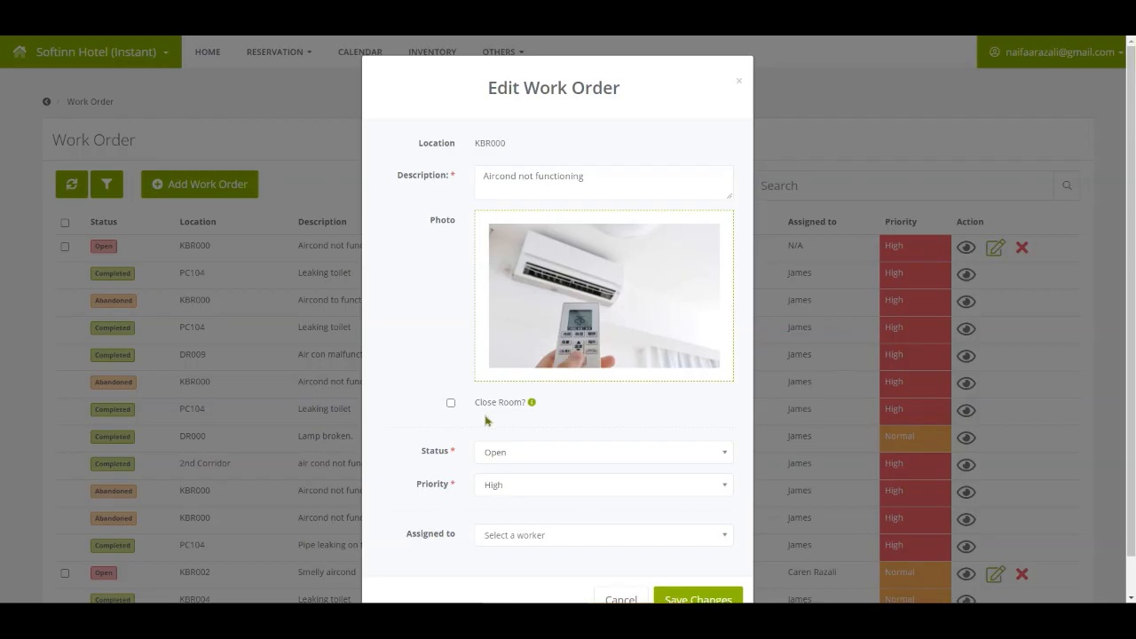
click(451, 403)
scroll(451, 405, down, 1)
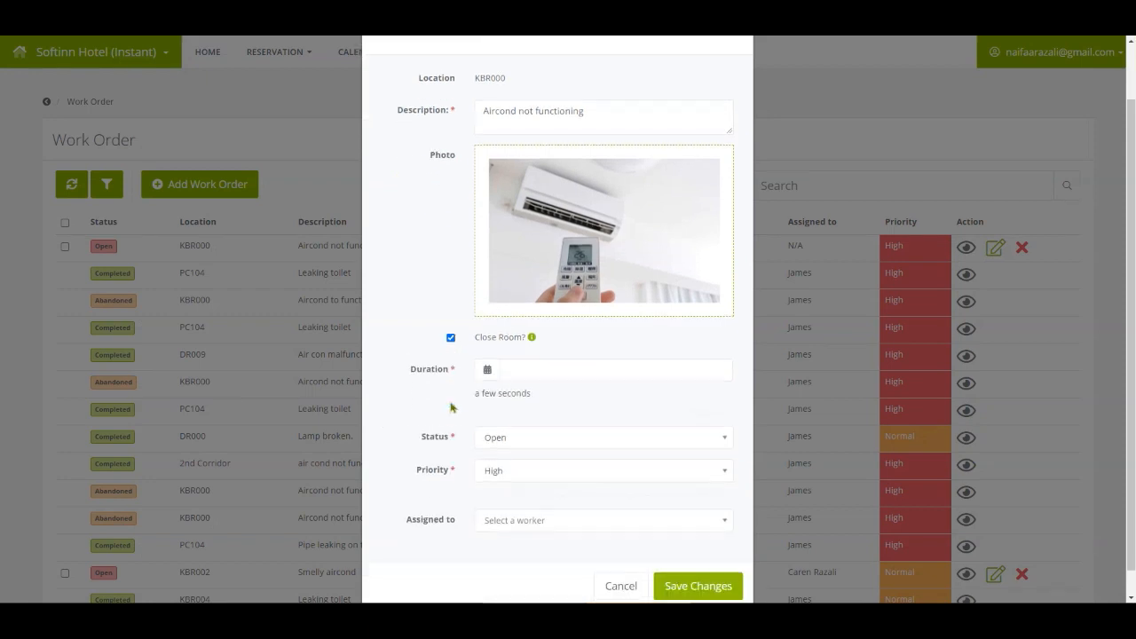
click(541, 374)
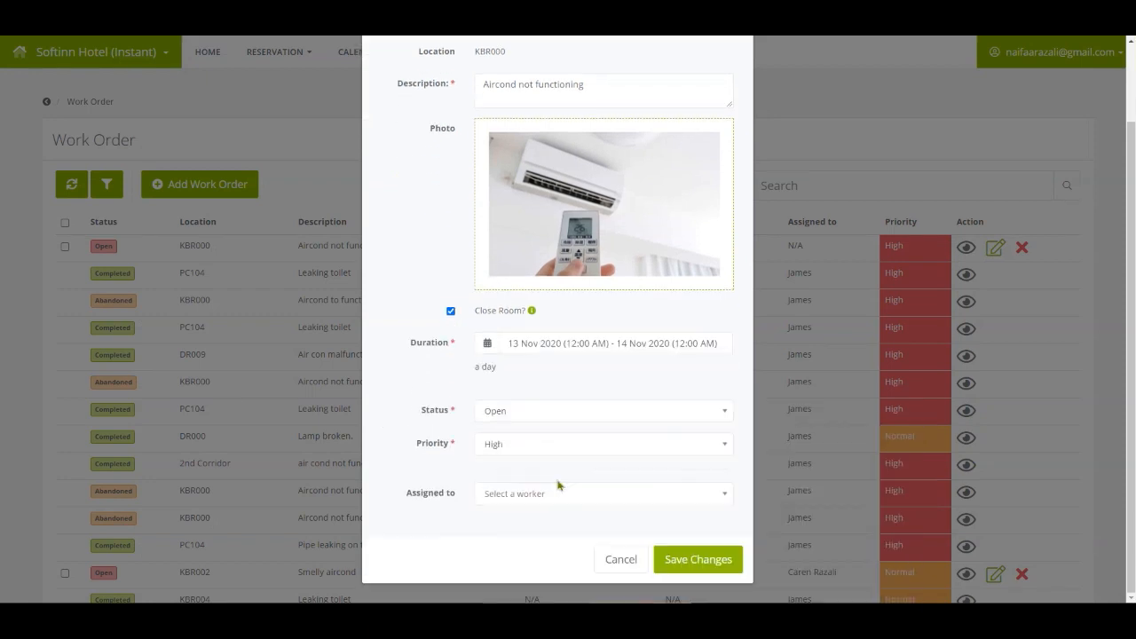
click(550, 493)
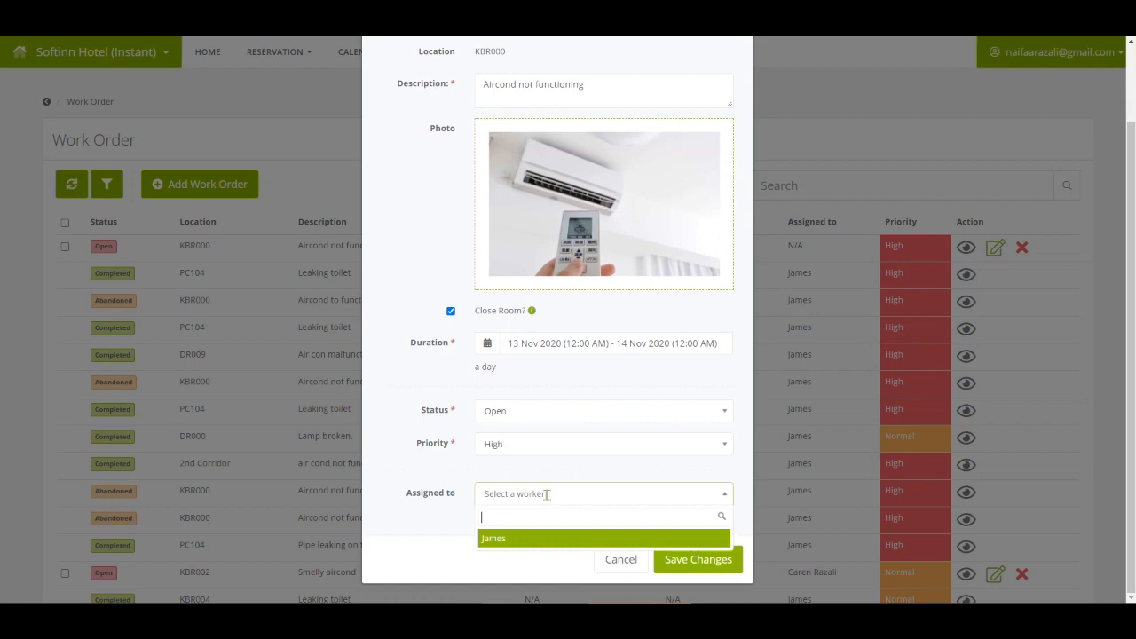
click(510, 539)
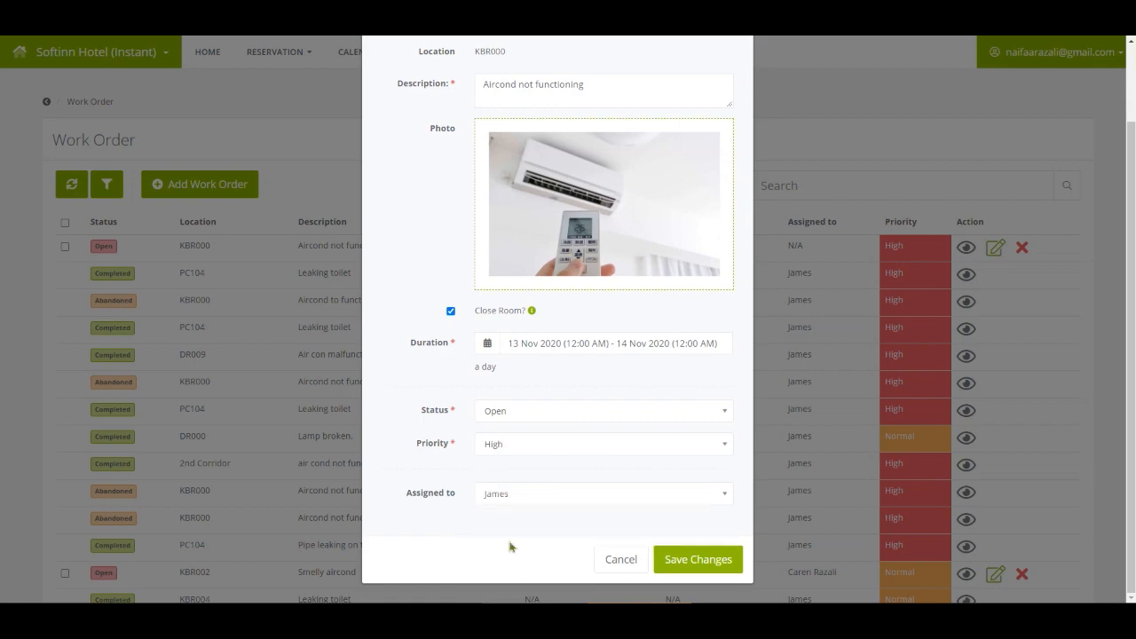
click(701, 561)
click(593, 399)
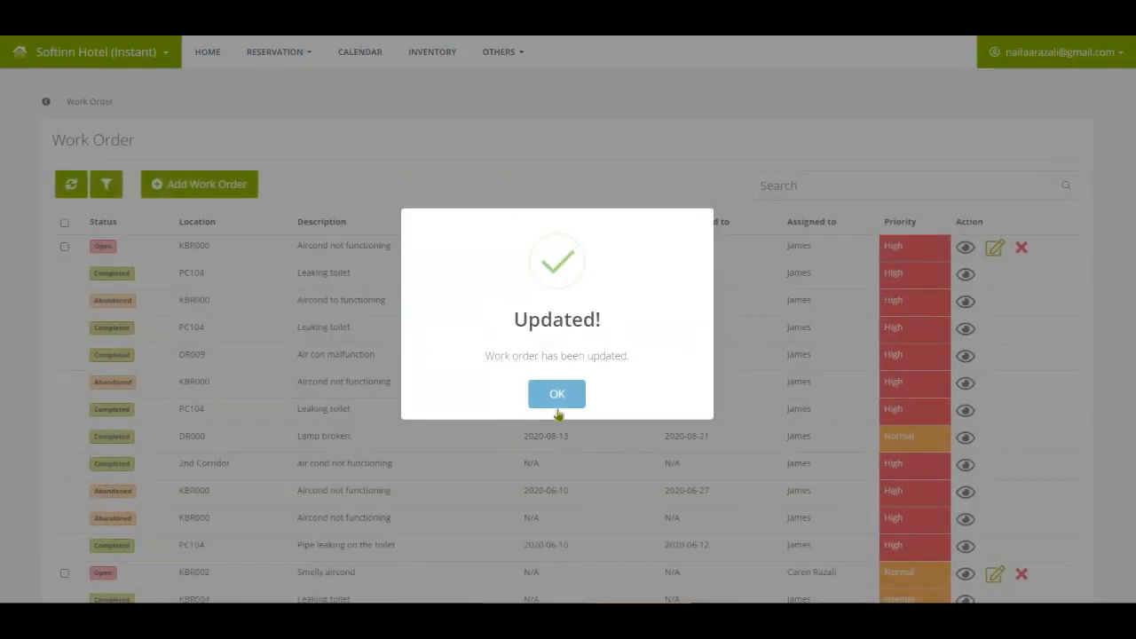
click(556, 396)
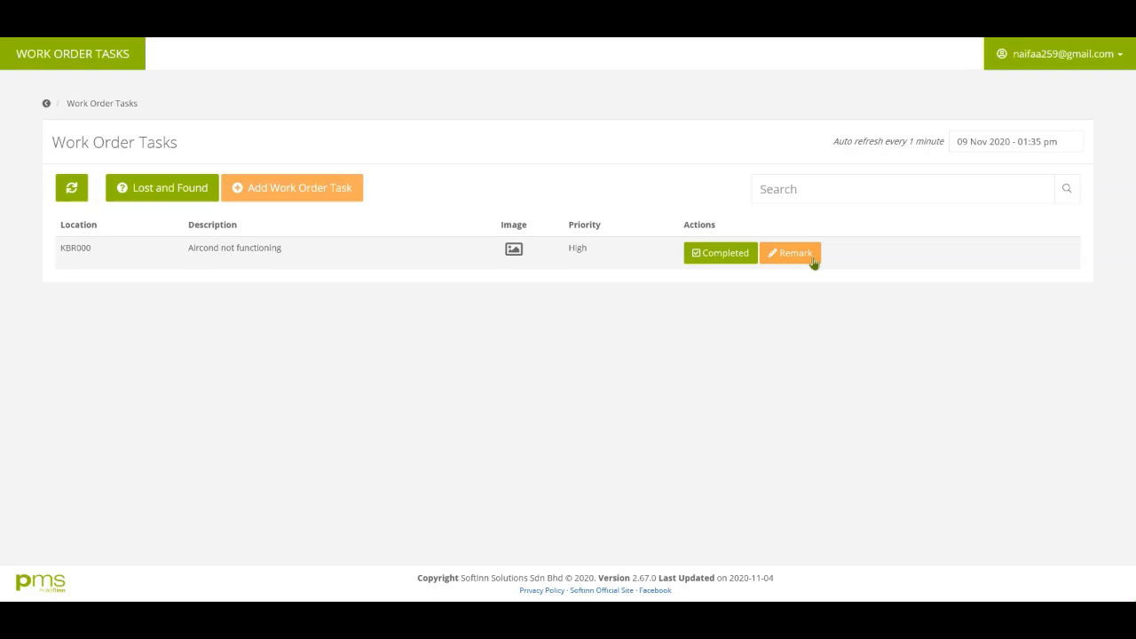
Finish the pending remark ending in 'weeks' and submit it.
text(weeks)
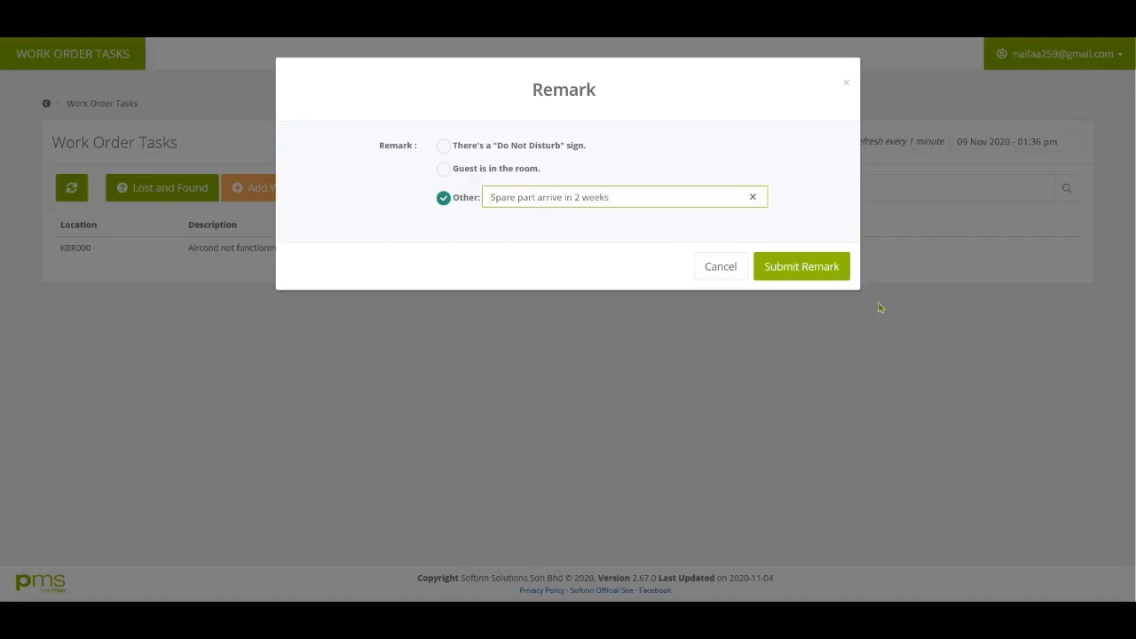
click(839, 277)
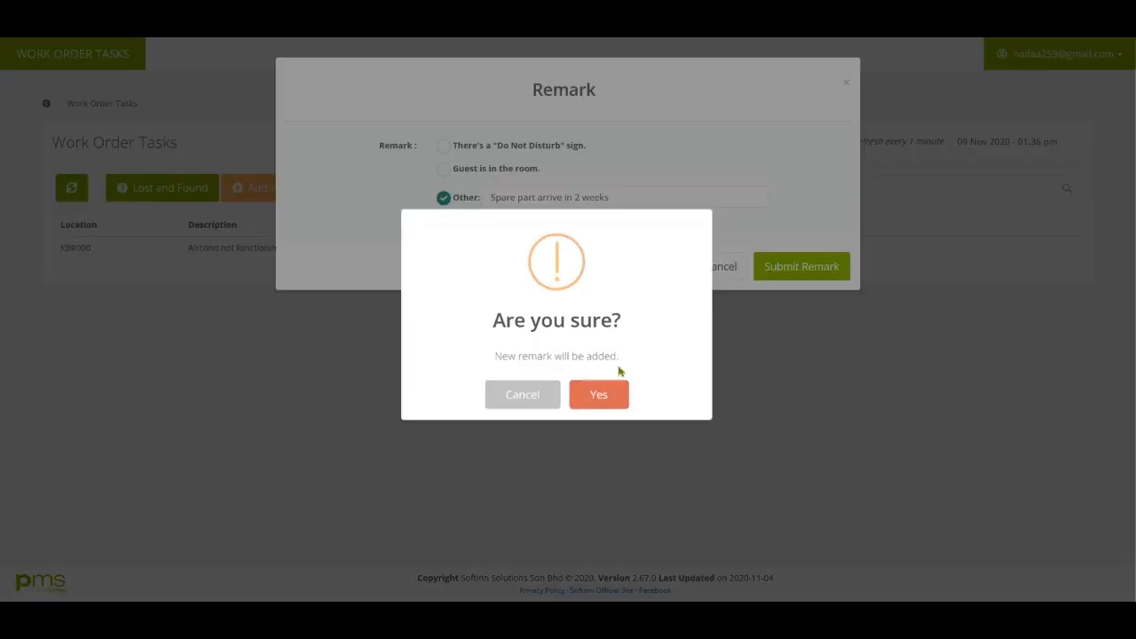
click(602, 402)
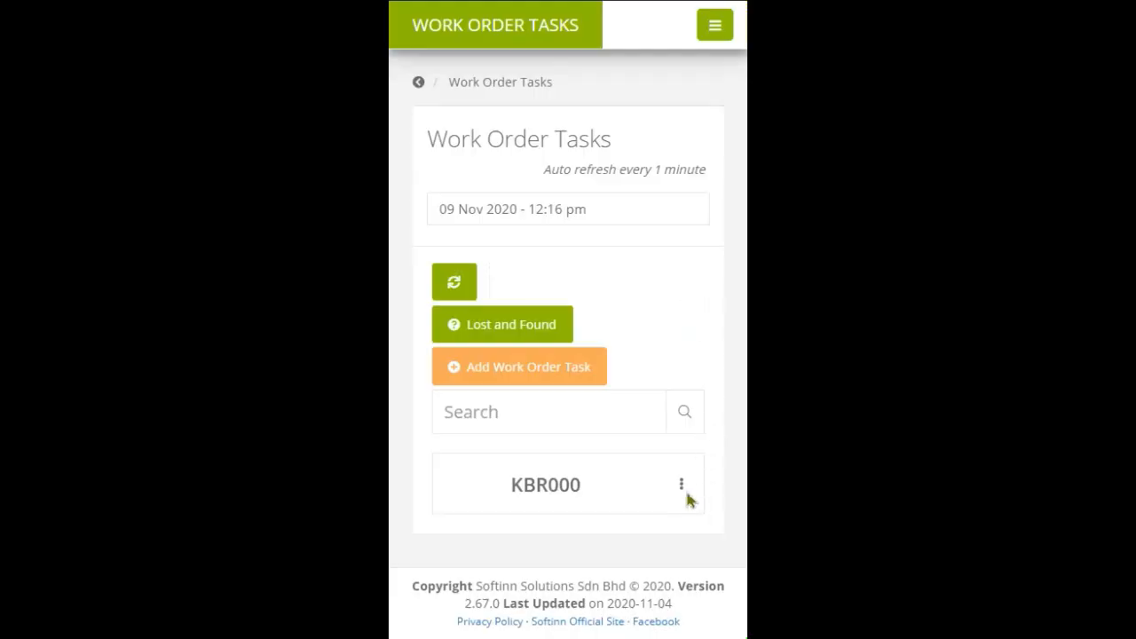
Add an Other remark 'Spare part will arrive in 2 weeks' to the KBR000 task.
click(684, 489)
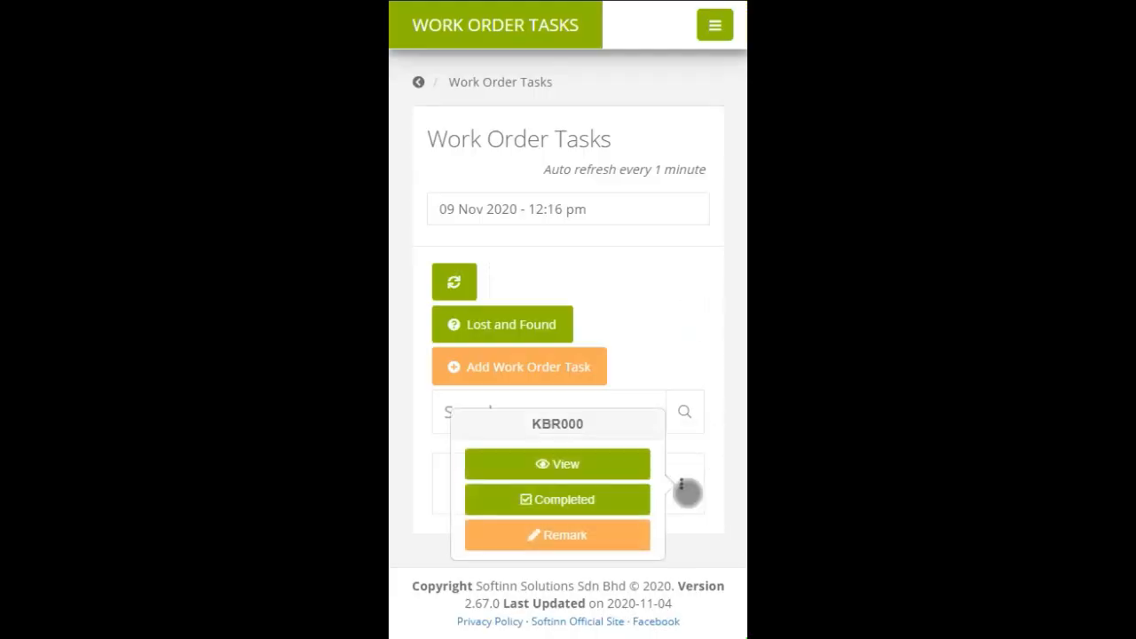
click(587, 536)
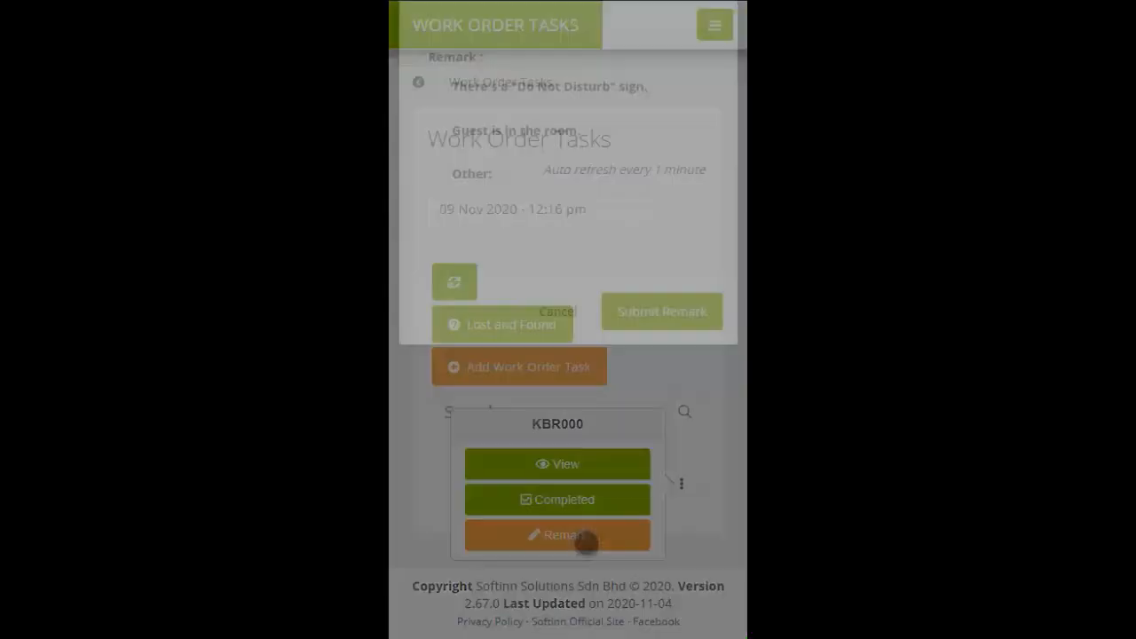
click(547, 298)
text(Spa)
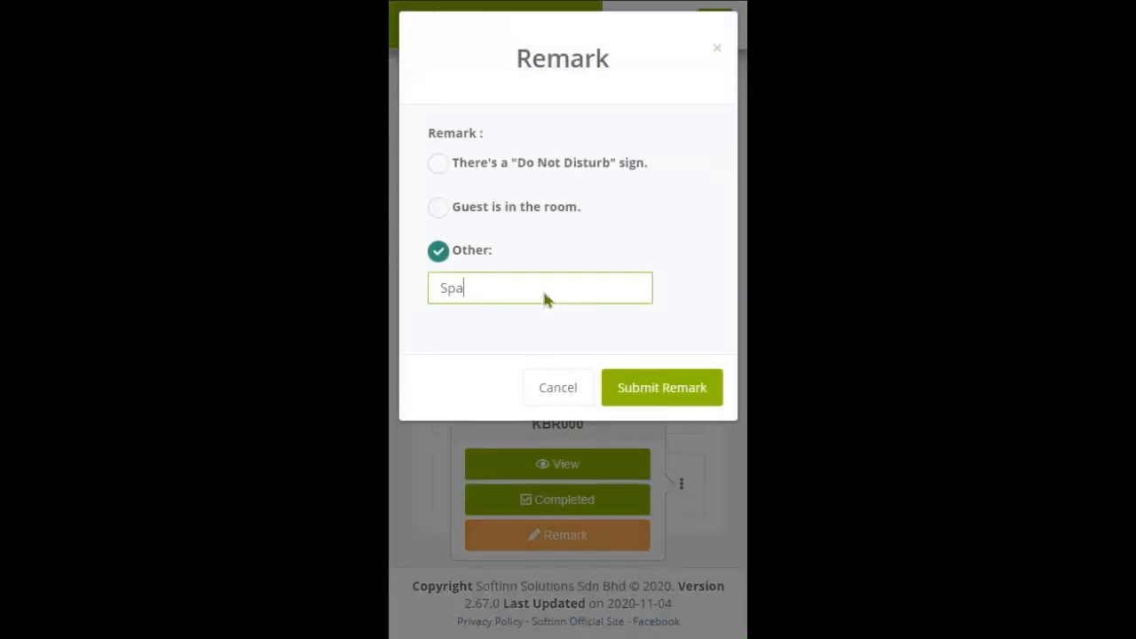
text(re part will arrive in 2 weeks)
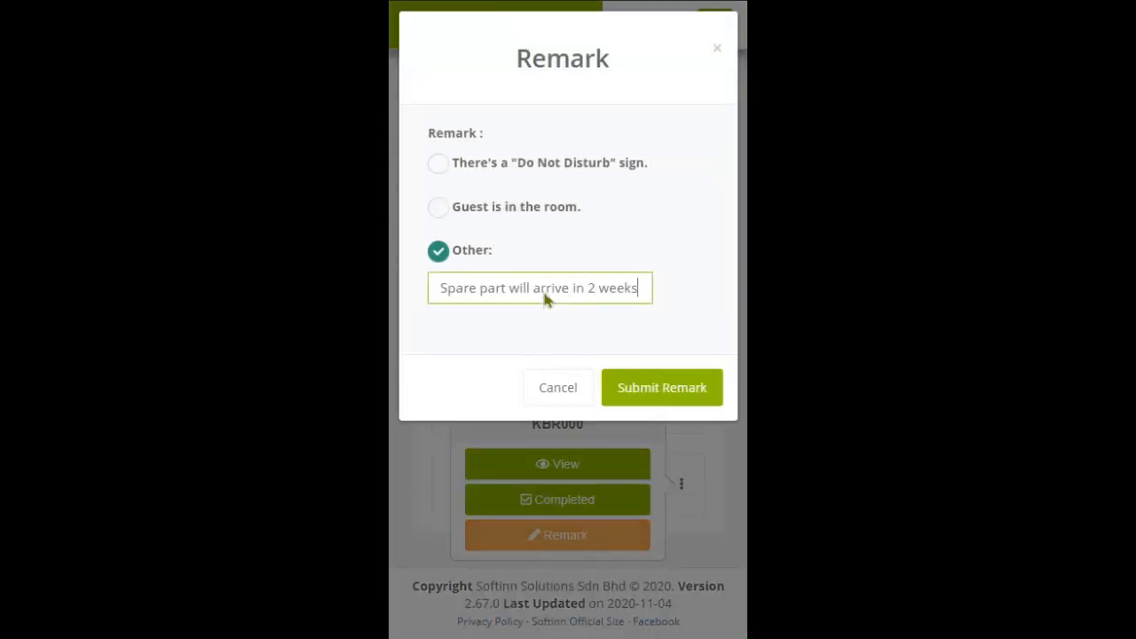
click(696, 404)
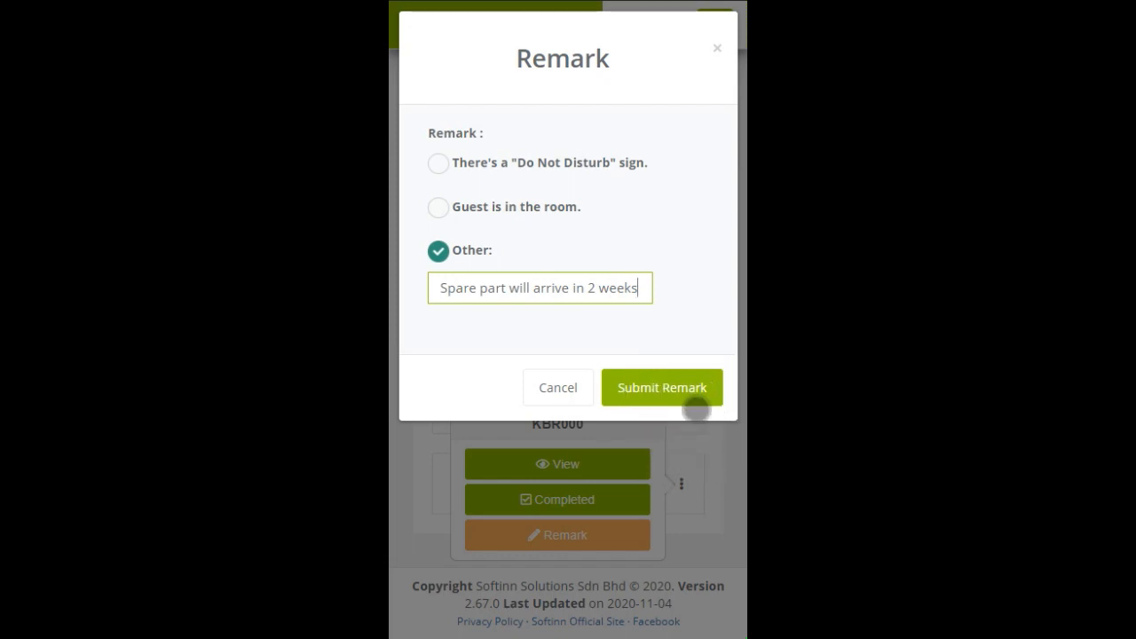
click(640, 446)
click(602, 463)
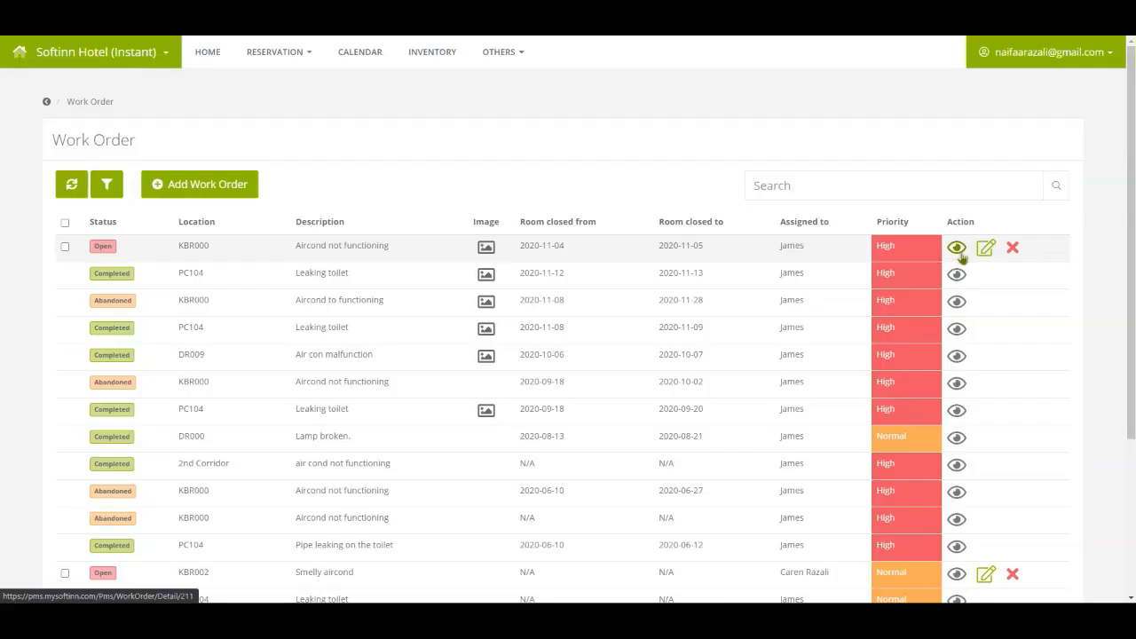
View the KBR000 Work Order Detail with its spare-part remark, then go back to Work Order.
click(958, 251)
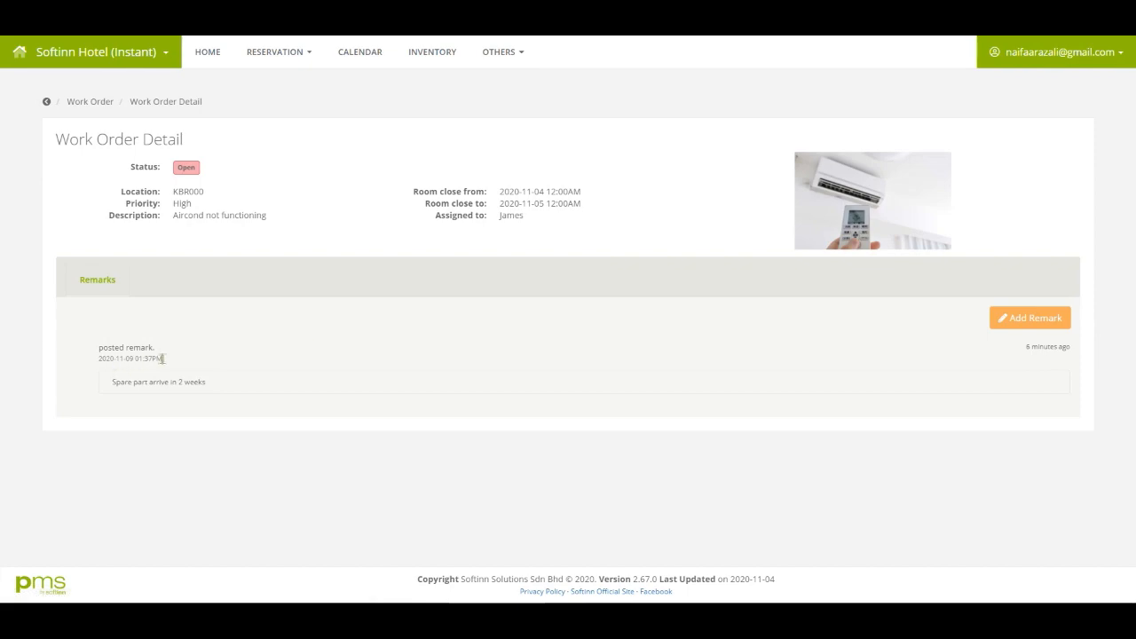
click(221, 394)
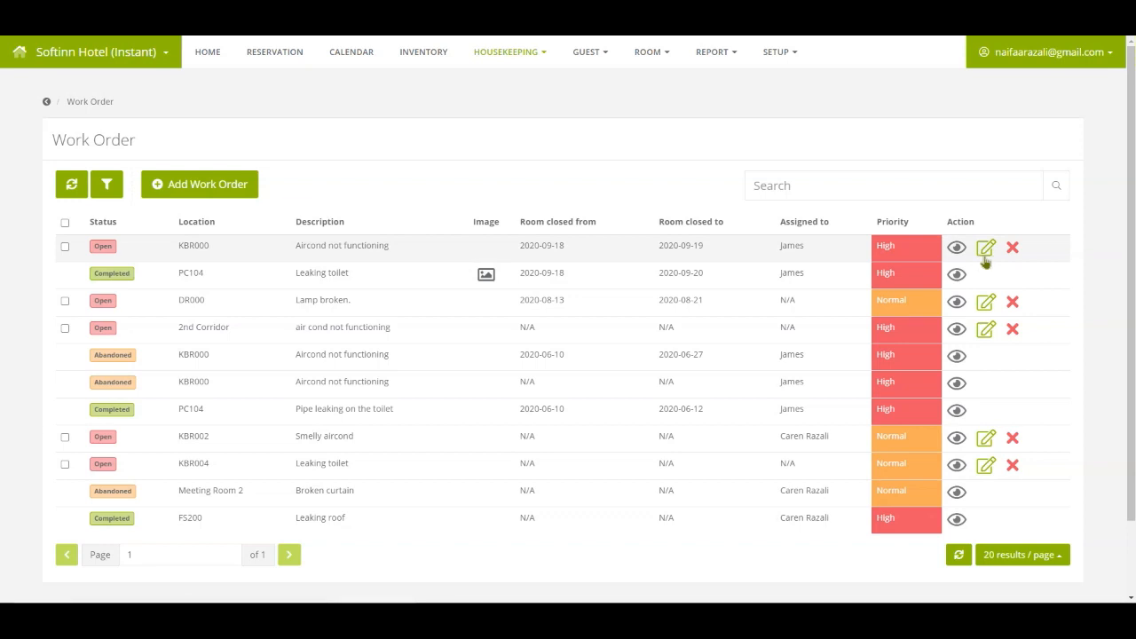
Change the KBR000 order's room closure to 4–18 Nov 2020 and its status to Abandoned, then save.
click(985, 258)
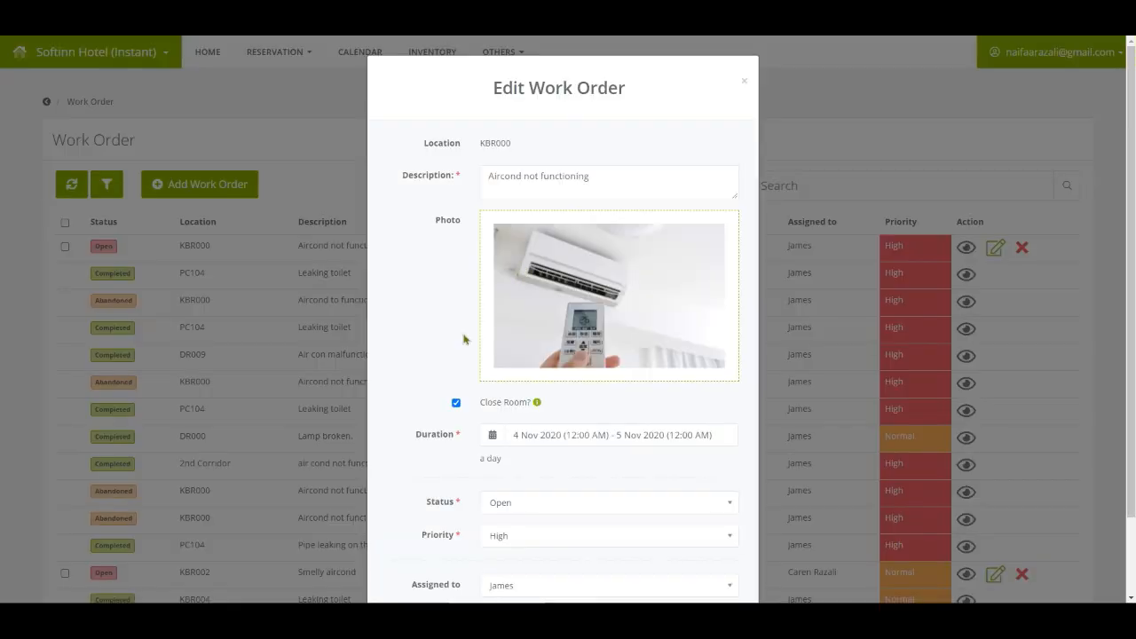
scroll(533, 342, down, 2)
click(559, 346)
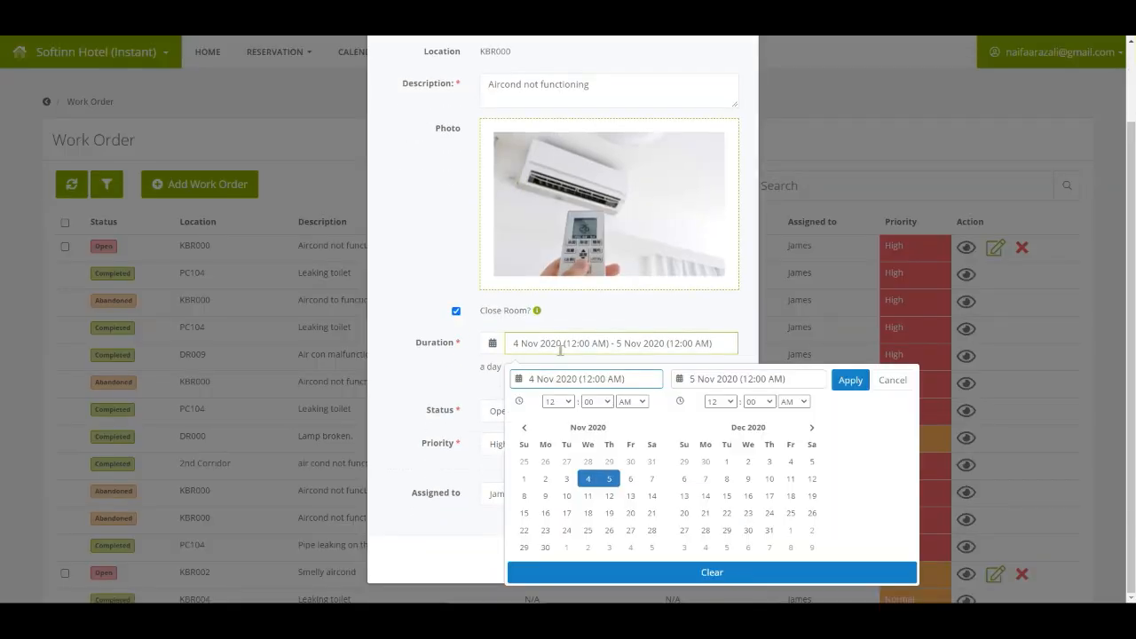
click(588, 479)
click(589, 514)
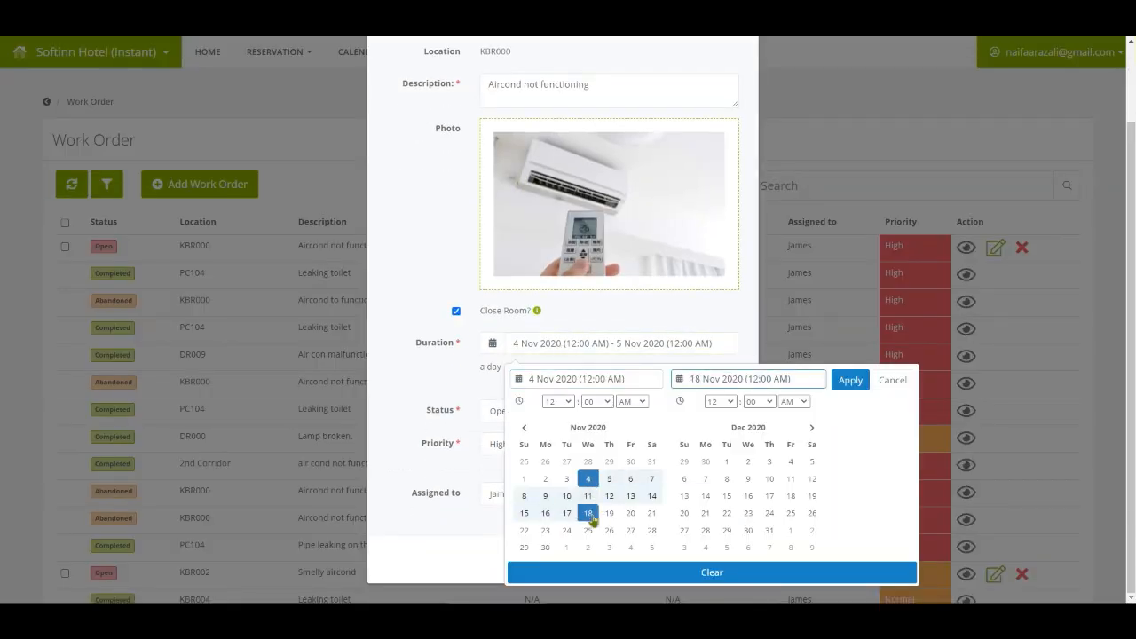
click(851, 380)
click(531, 410)
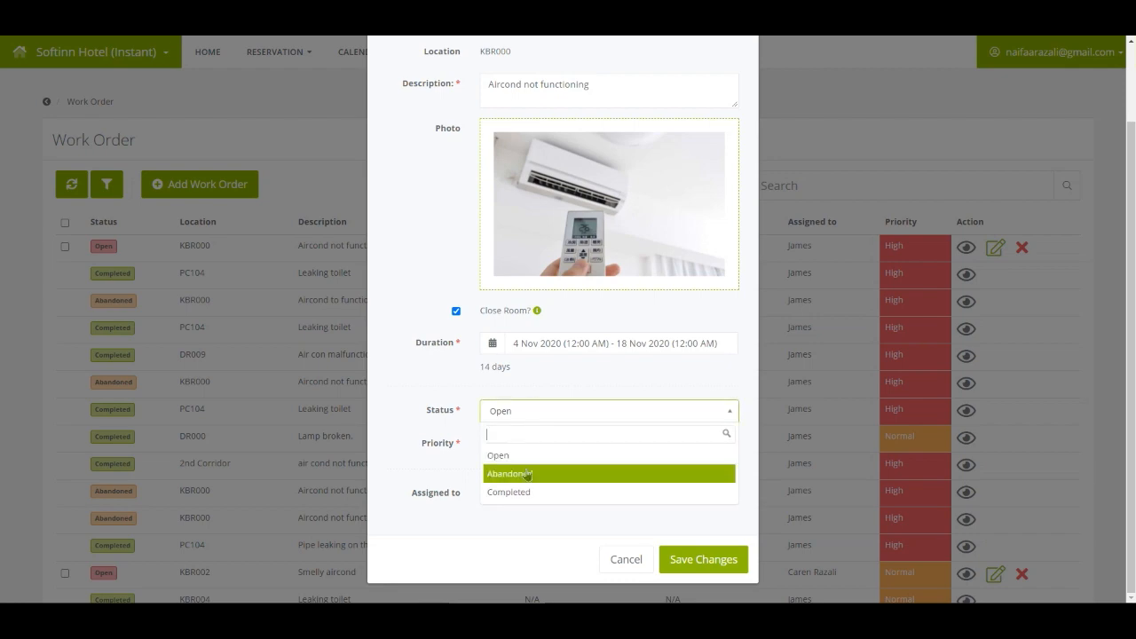
click(529, 473)
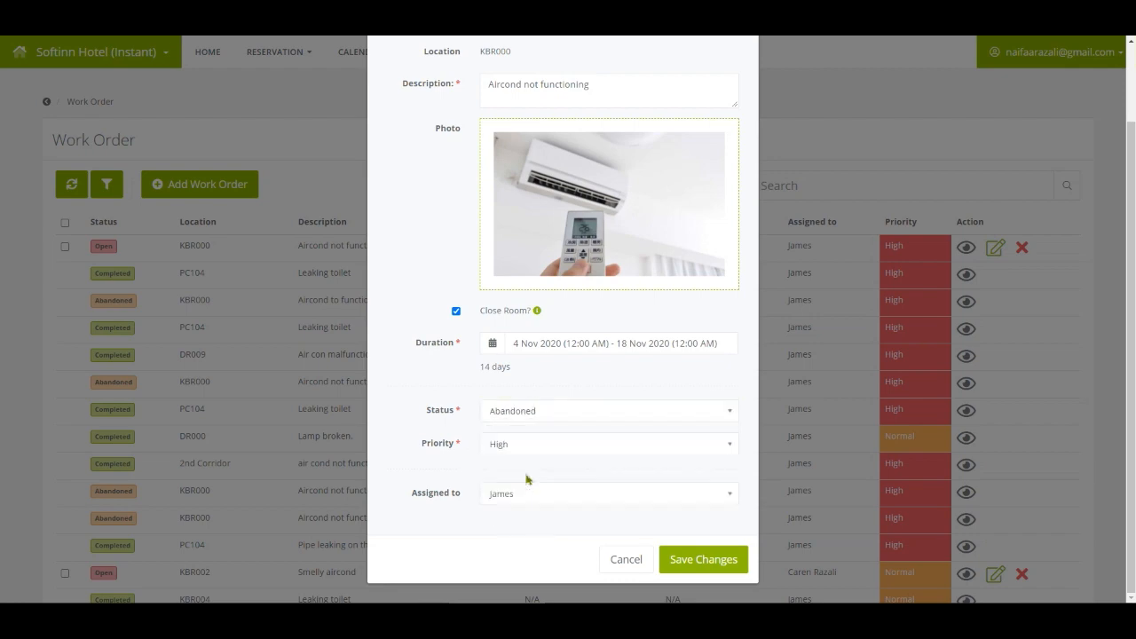
click(682, 559)
click(613, 406)
click(574, 402)
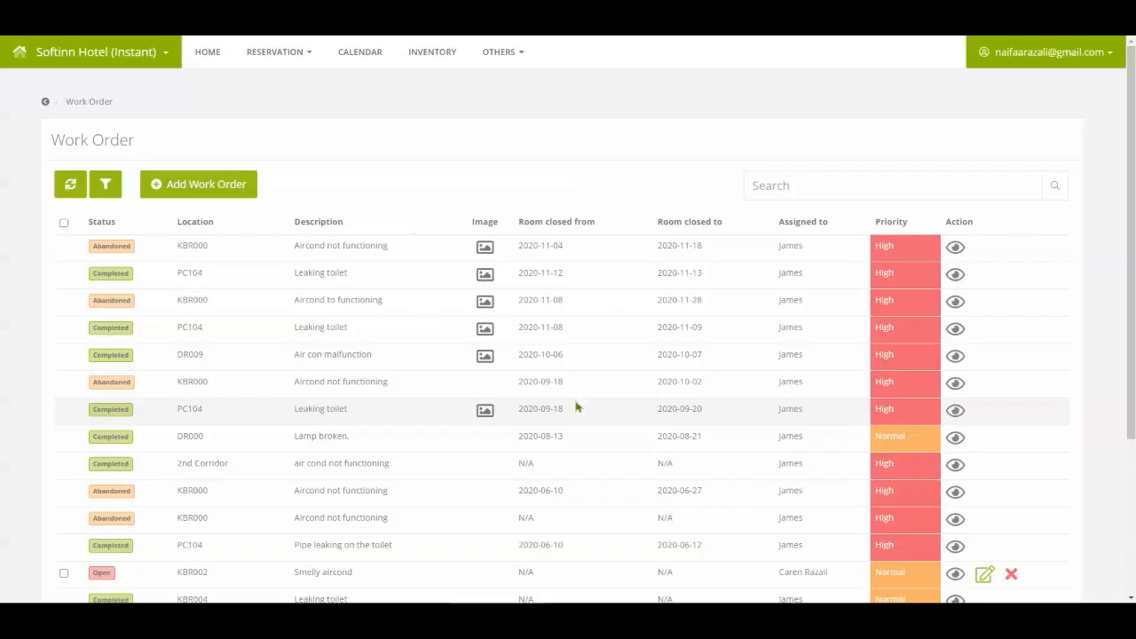